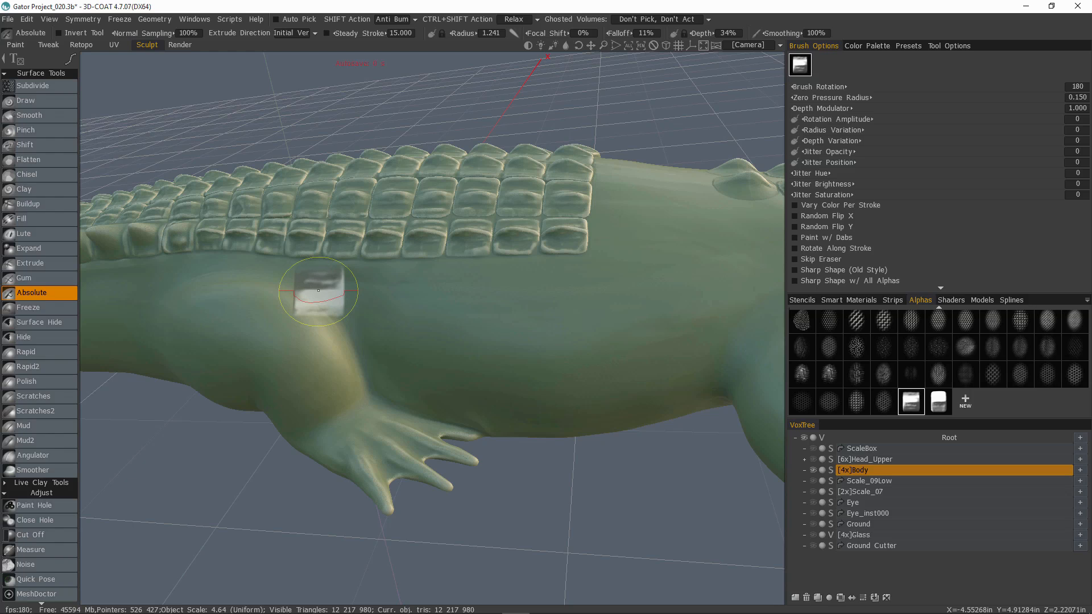
- Examine the flank and back scales in the alligator reference image in the Color Palette
mouse_move(343, 333)
right_down()
mouse_move(415, 297)
mouse_move(527, 294)
right_up()
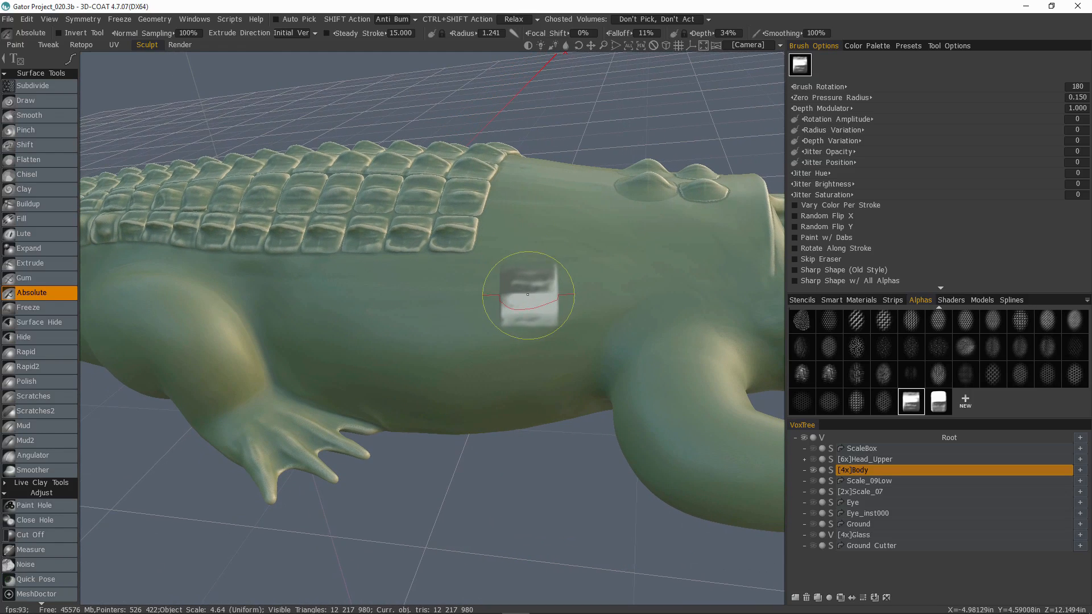
alt+drag(571, 302, 560, 297)
click(870, 46)
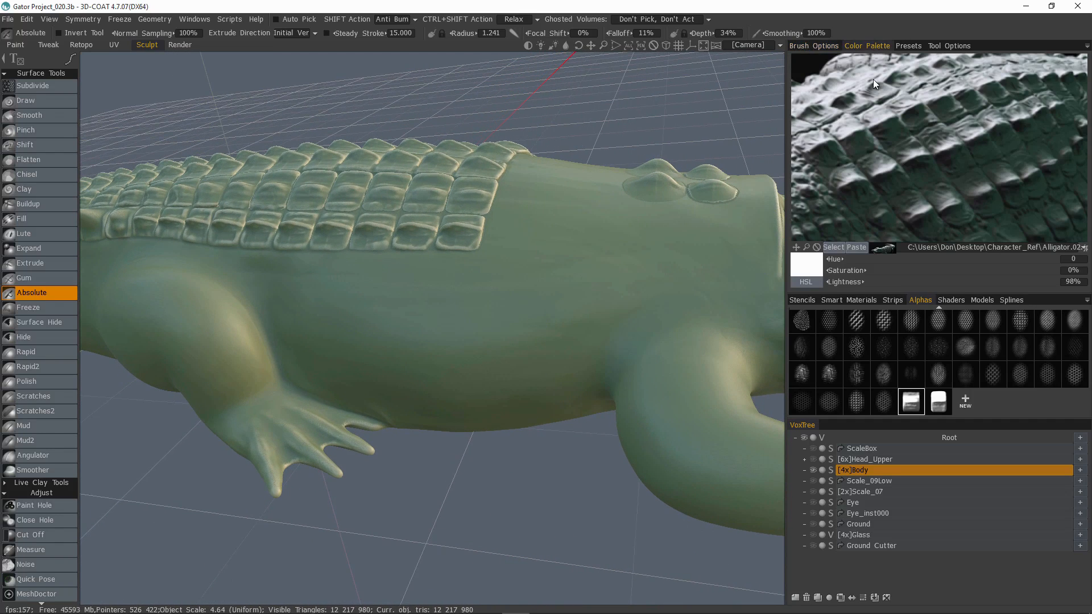
scroll(866, 182, up, 4)
middle_drag(844, 149, 820, 218)
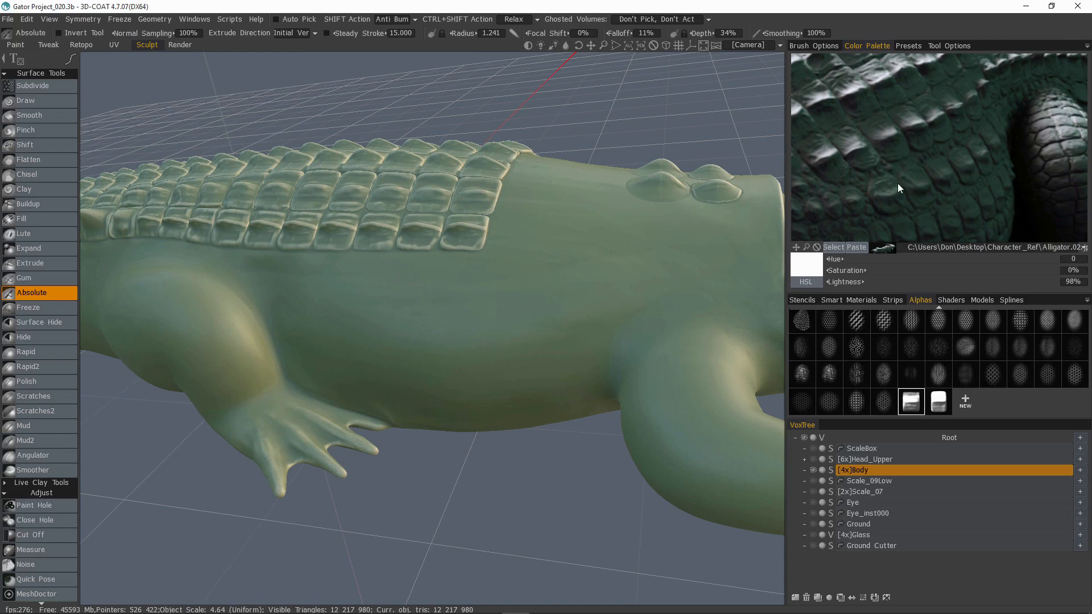
middle_drag(893, 177, 977, 131)
scroll(976, 135, down, 6)
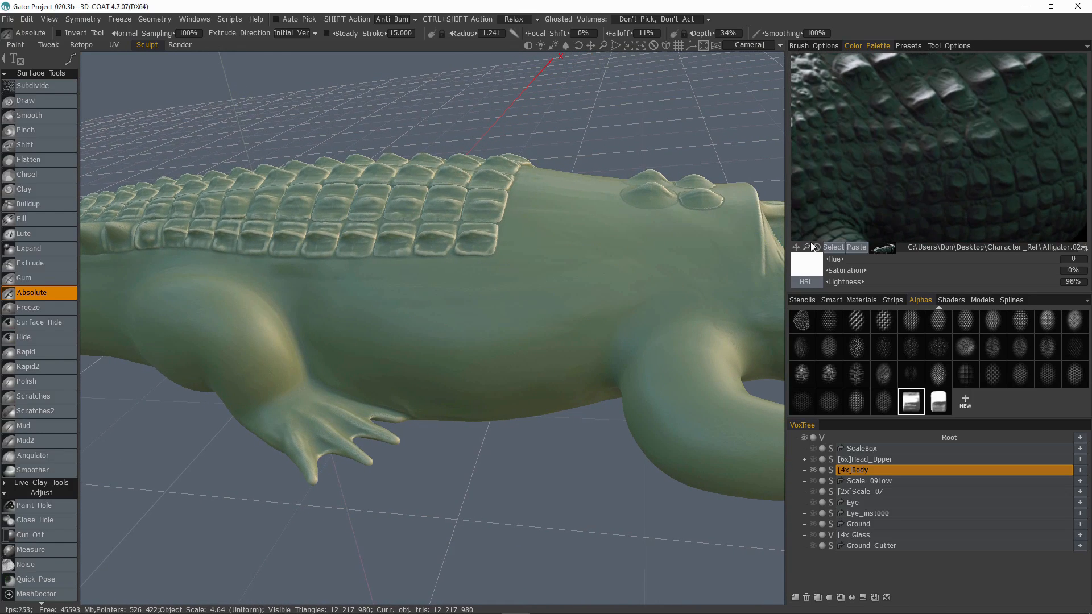
- Start a stroke curve on the flank below the back scales, placing two points with radii 0.966 and 1.207
mouse_move(385, 333)
alt+mouse_down()
mouse_move(446, 345)
mouse_move(466, 293)
alt+mouse_up()
key(bracketright)
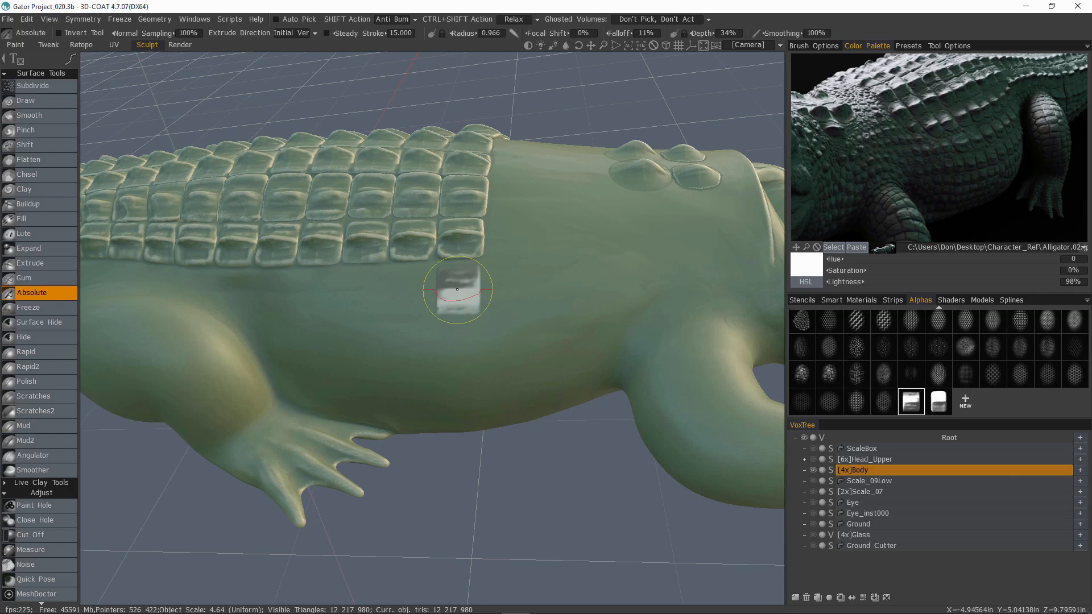
click(462, 288)
alt+drag(361, 310, 373, 301)
key(bracketright)
key(bracketright)
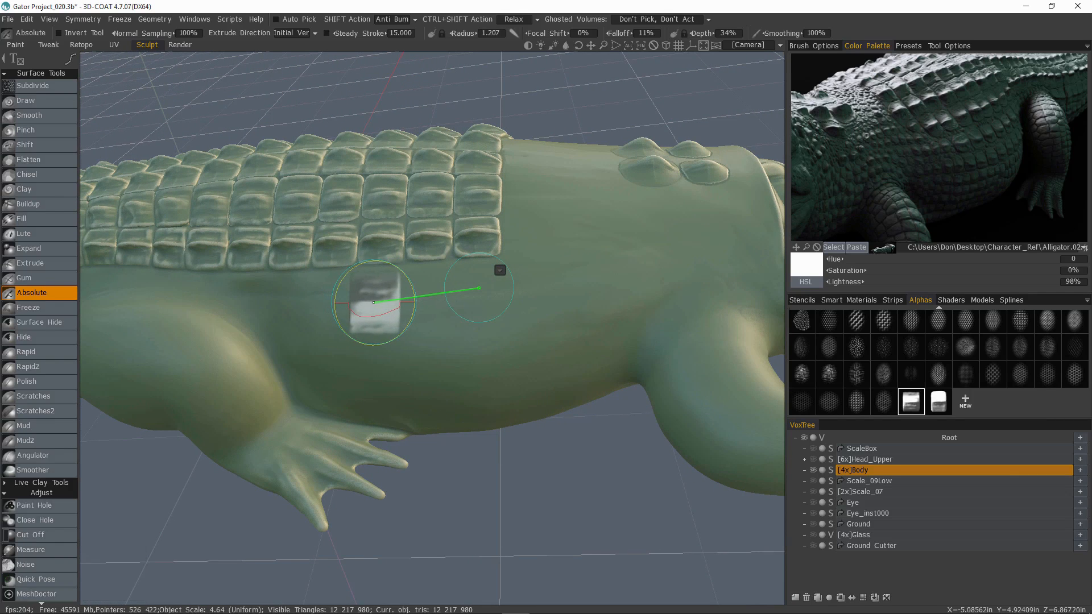
click(381, 305)
- Extend the flank curve toward the hind leg with two more points, reducing the last point's radius to 0.816
alt+drag(308, 313, 323, 315)
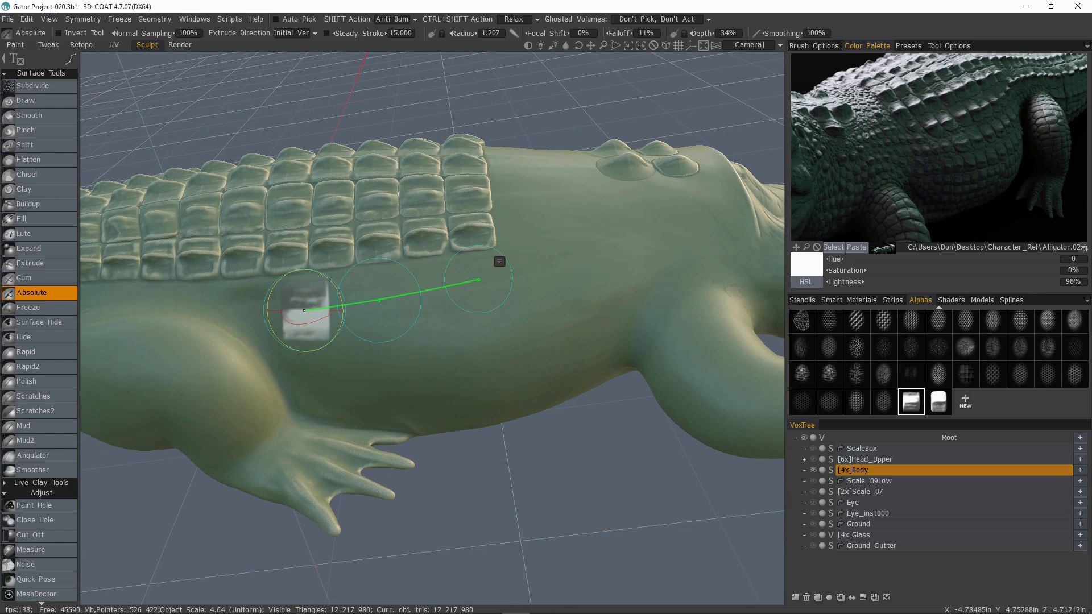
click(297, 310)
key(bracketleft)
key(bracketleft)
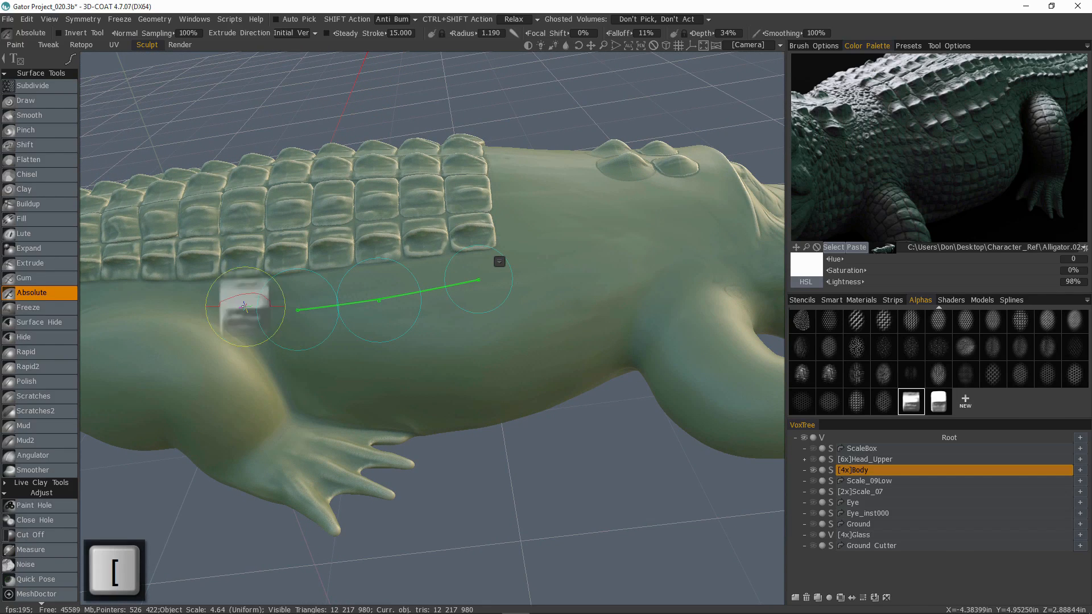
key(bracketleft)
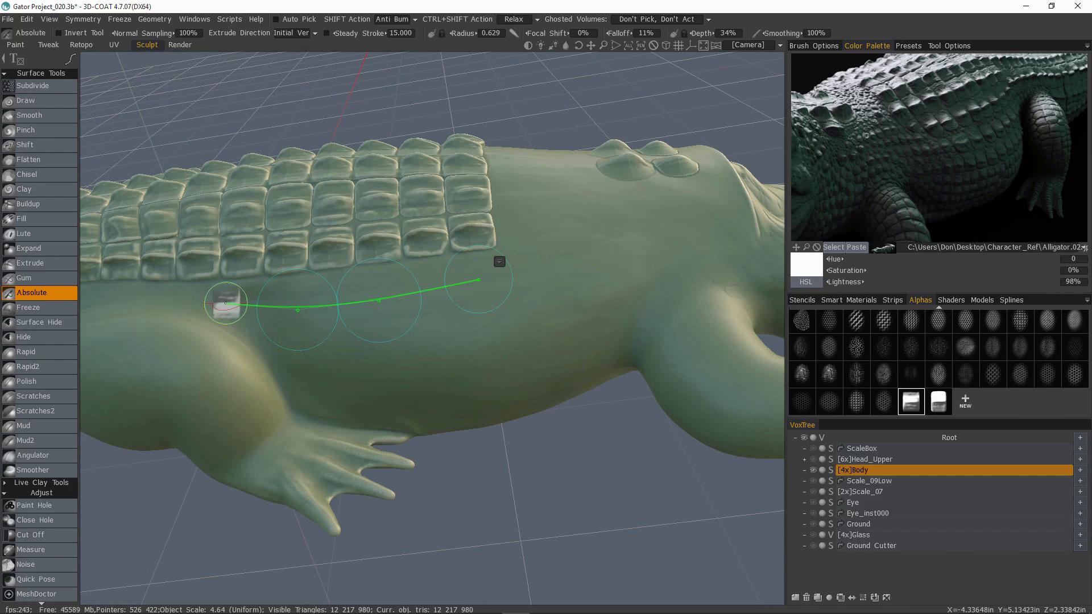
key(bracketright)
key(bracketright)
key(Escape)
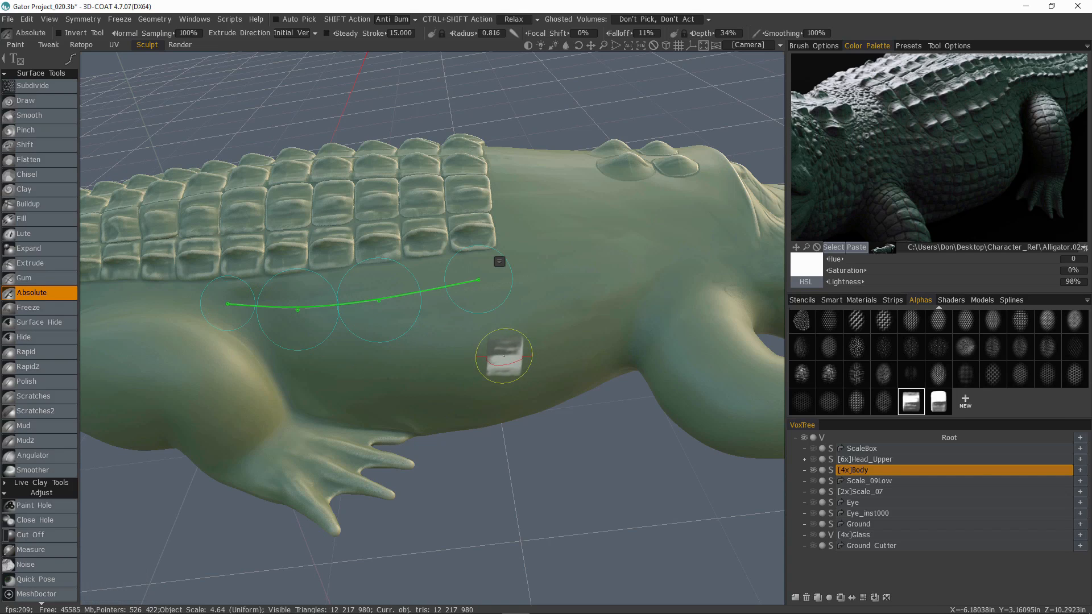
- Try stamping the selected scale alpha along the flank curve
key(Return)
alt+drag(498, 283, 549, 342)
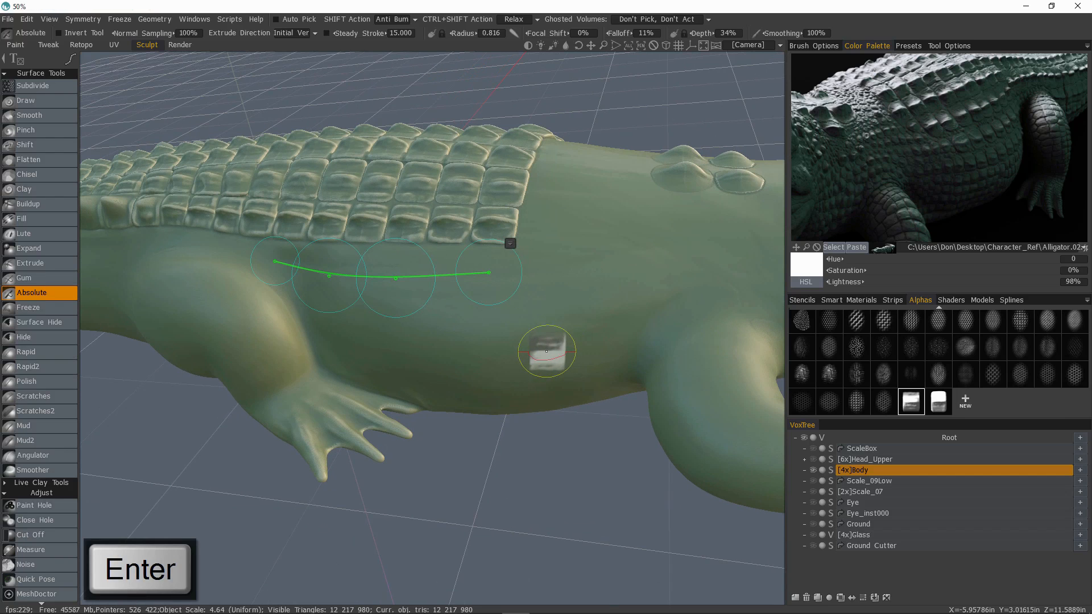
mouse_move(388, 337)
alt+mouse_down()
mouse_move(382, 304)
mouse_move(386, 330)
alt+mouse_up()
key(ctrl+z)
alt+drag(568, 251, 571, 261)
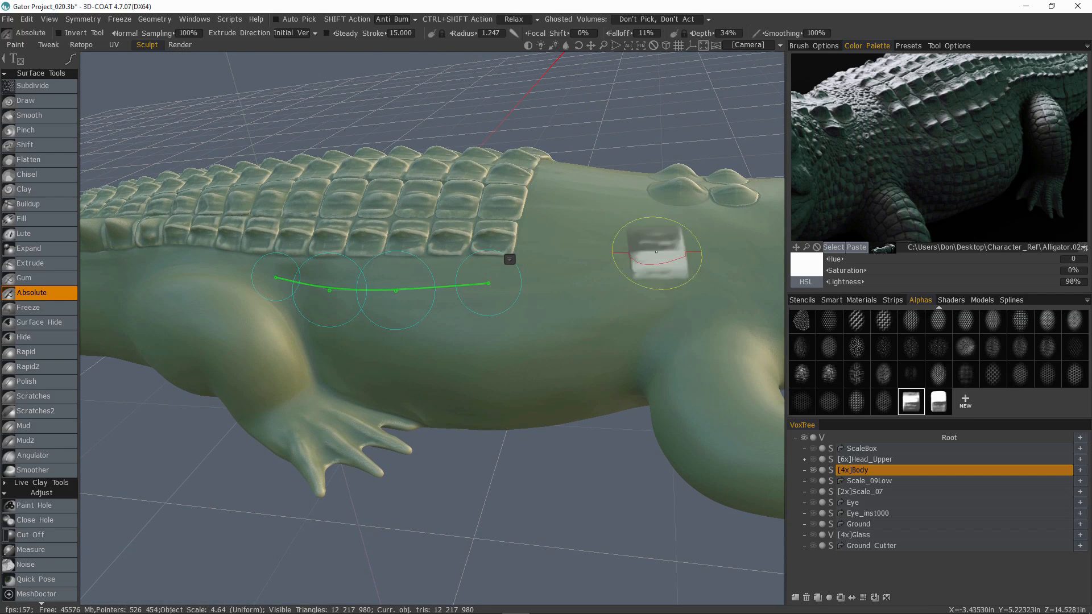
- Bring up the brush options down to the Fade On Edge and Spacing settings
click(824, 46)
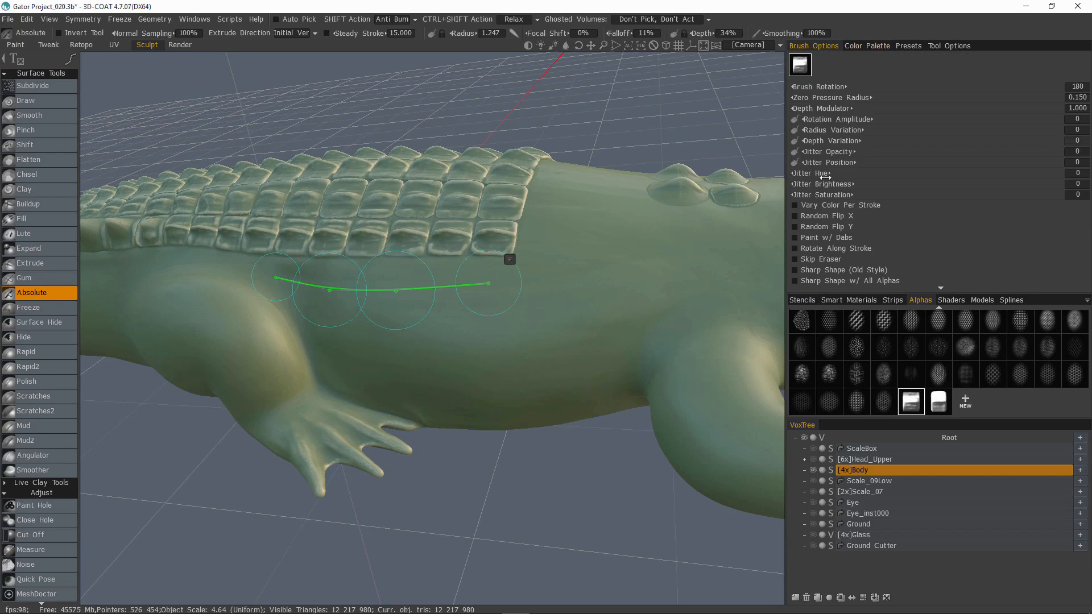
scroll(854, 270, down, 3)
scroll(847, 271, down, 2)
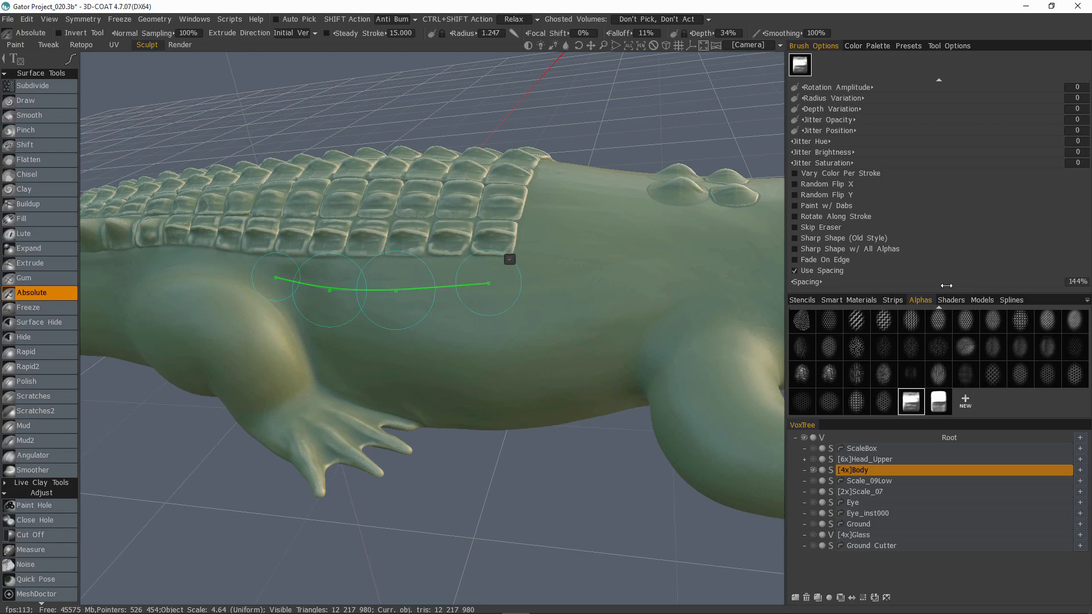
- Try stamping the row of scales along the curve with 144% brush spacing
key(Return)
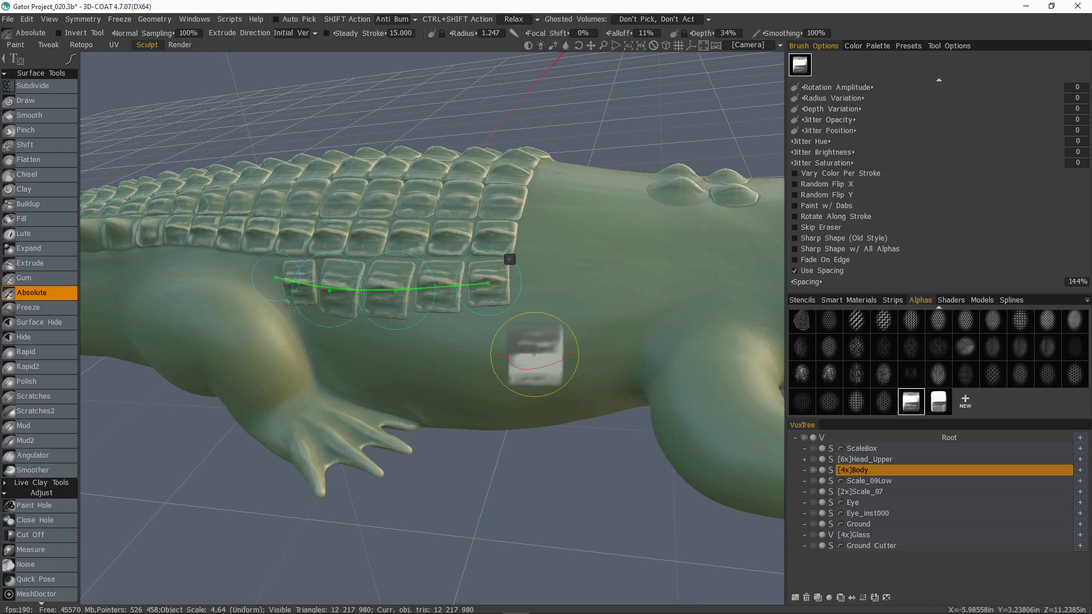
alt+drag(471, 301, 475, 301)
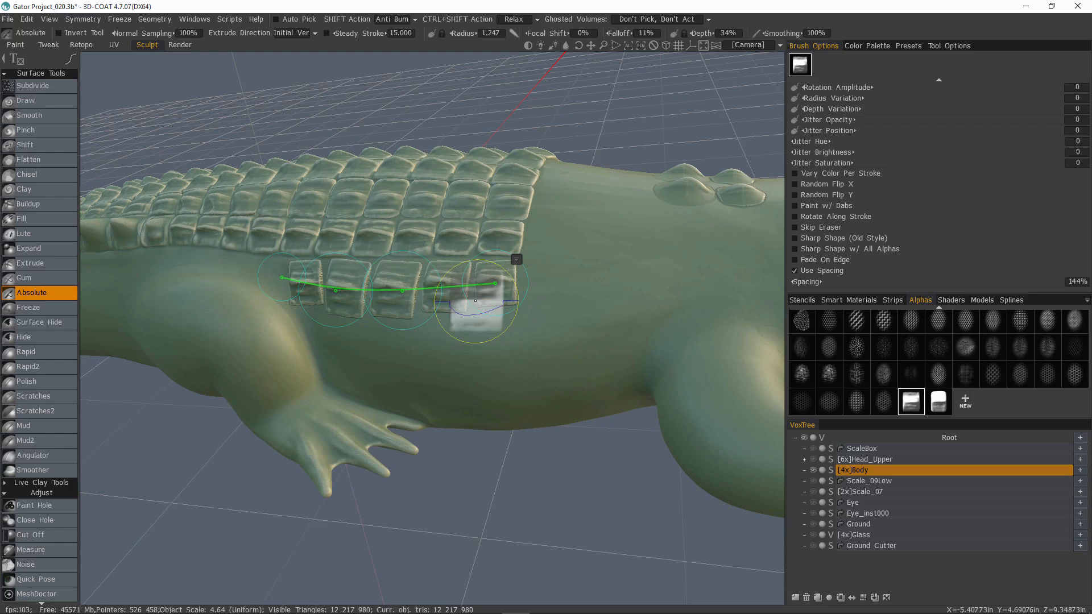
key(ctrl+z)
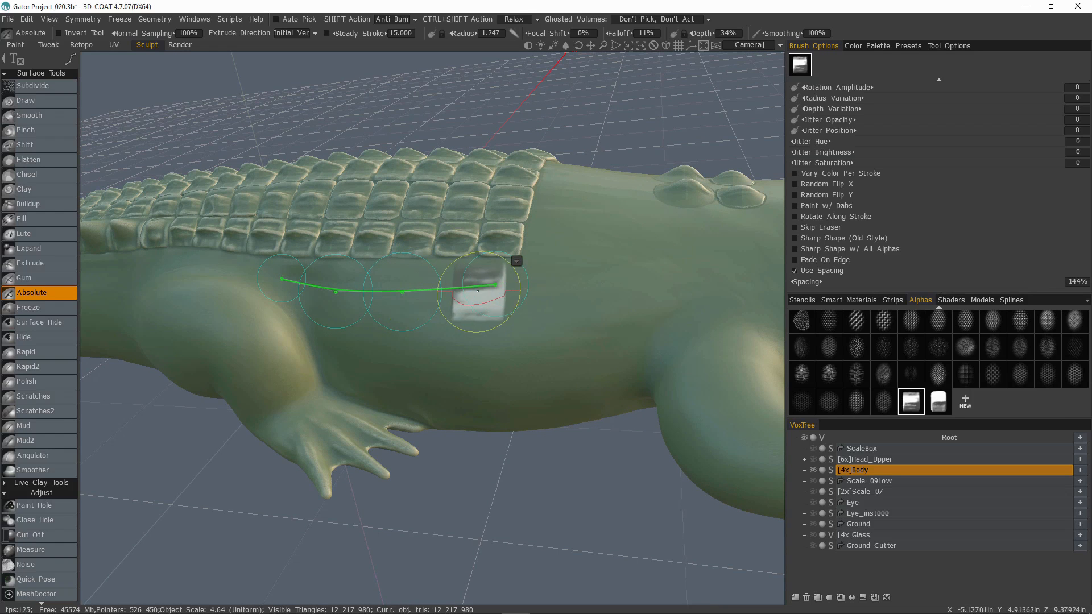
- Stamp a row of scales along the flank curve with 128% spacing and Fade On Edge enabled, and clear the curve
mouse_move(502, 282)
alt+mouse_down()
mouse_move(479, 302)
mouse_move(415, 297)
alt+mouse_up()
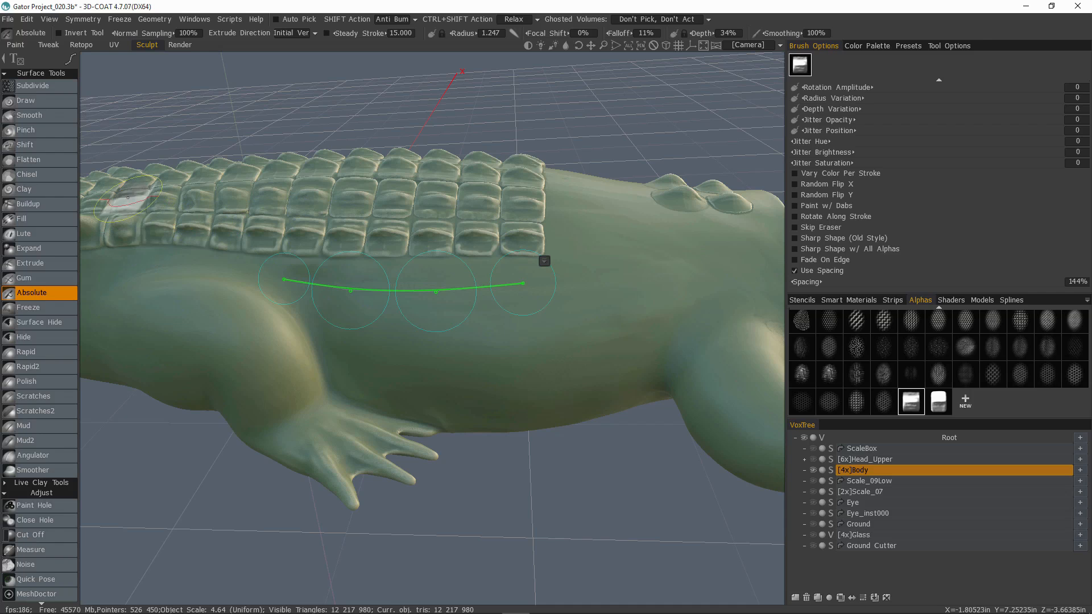
mouse_move(450, 322)
alt+mouse_down()
mouse_move(428, 325)
mouse_move(433, 297)
alt+mouse_up()
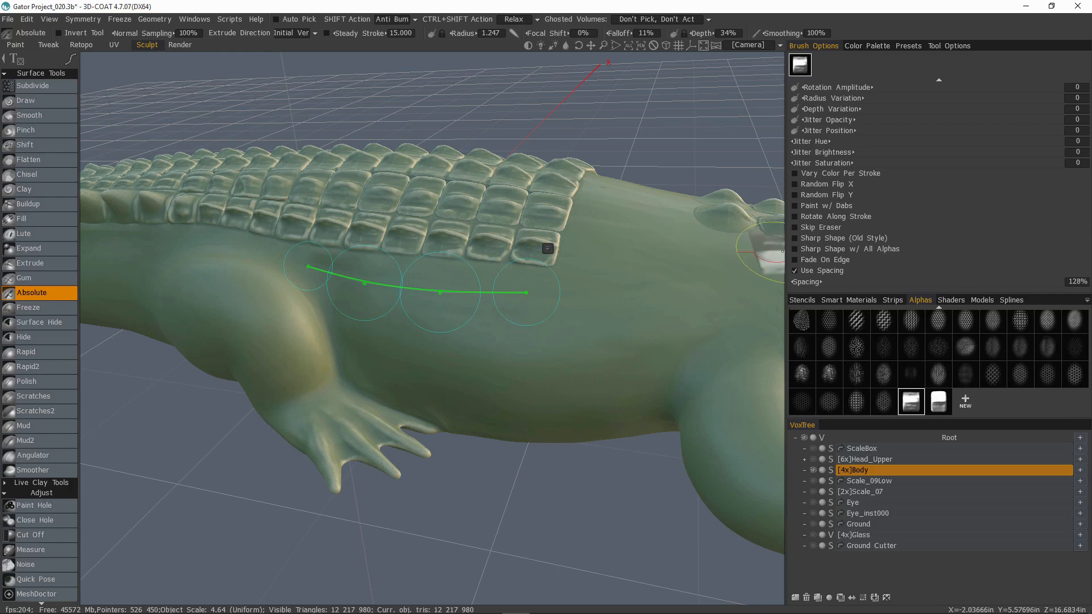
click(794, 260)
key(Return)
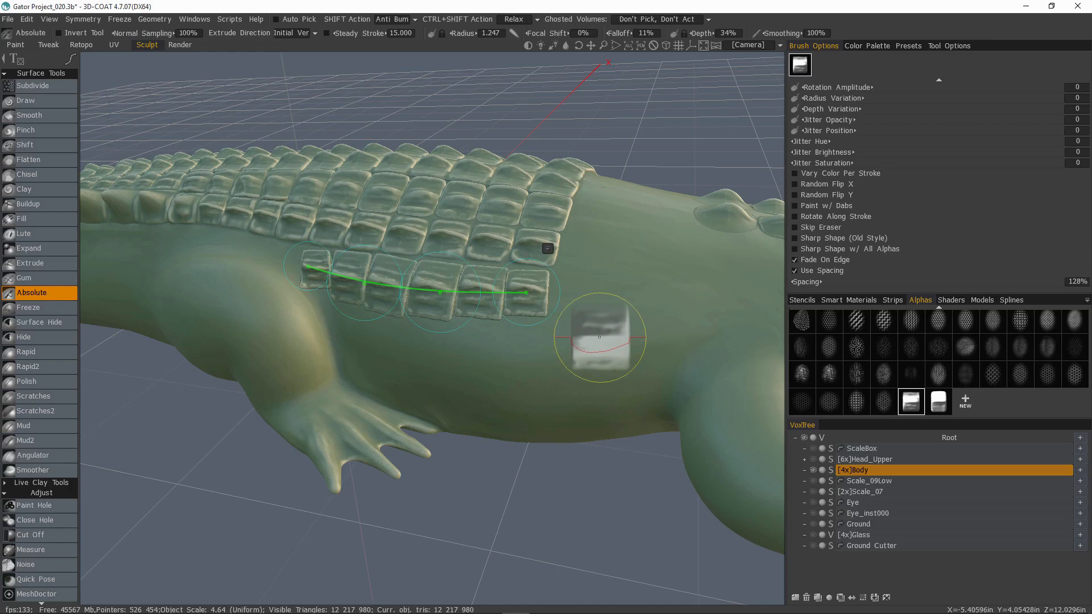
mouse_move(734, 377)
alt+mouse_down()
mouse_move(755, 374)
mouse_move(740, 341)
mouse_move(733, 364)
mouse_move(748, 332)
alt+mouse_up()
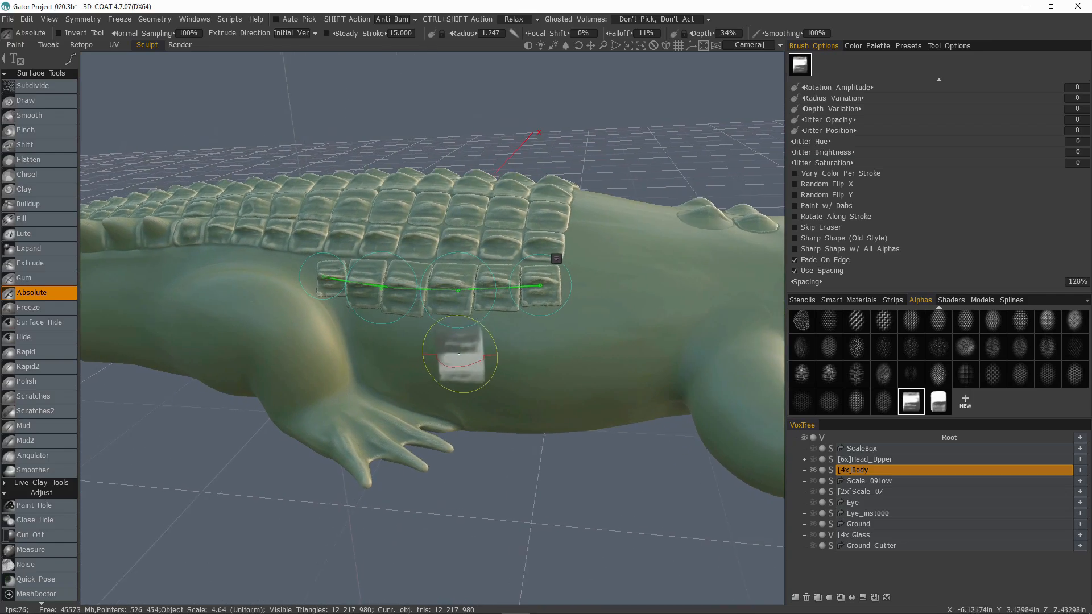
alt+middle_drag(459, 354, 479, 354)
key(Escape)
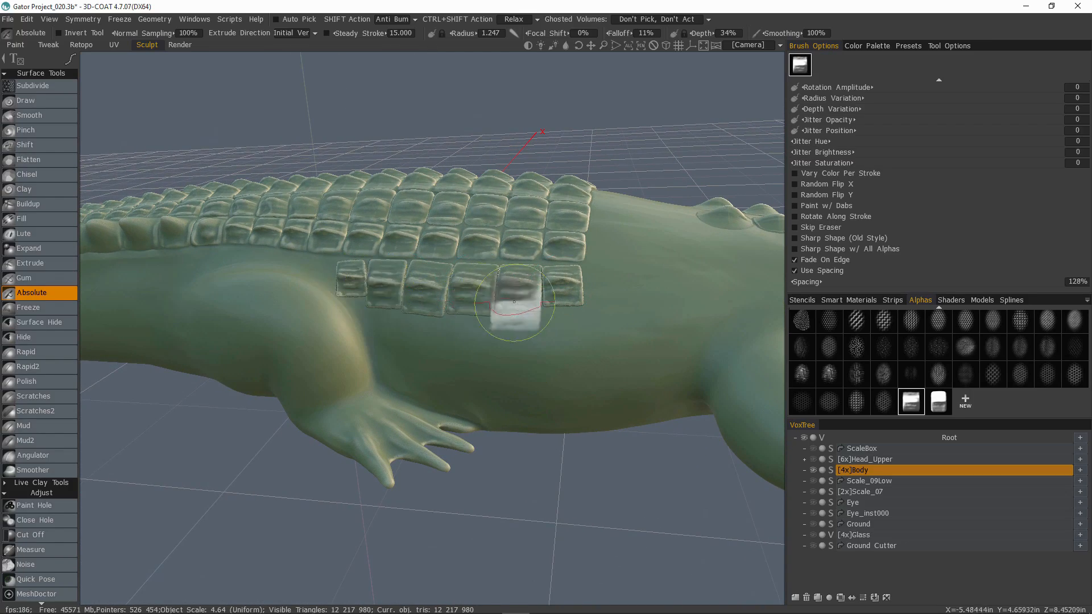
- Select the first soft round alpha and switch to the Move tool
mouse_move(513, 302)
alt+mouse_down()
mouse_move(548, 373)
mouse_move(527, 370)
mouse_move(485, 356)
mouse_move(597, 324)
alt+mouse_up()
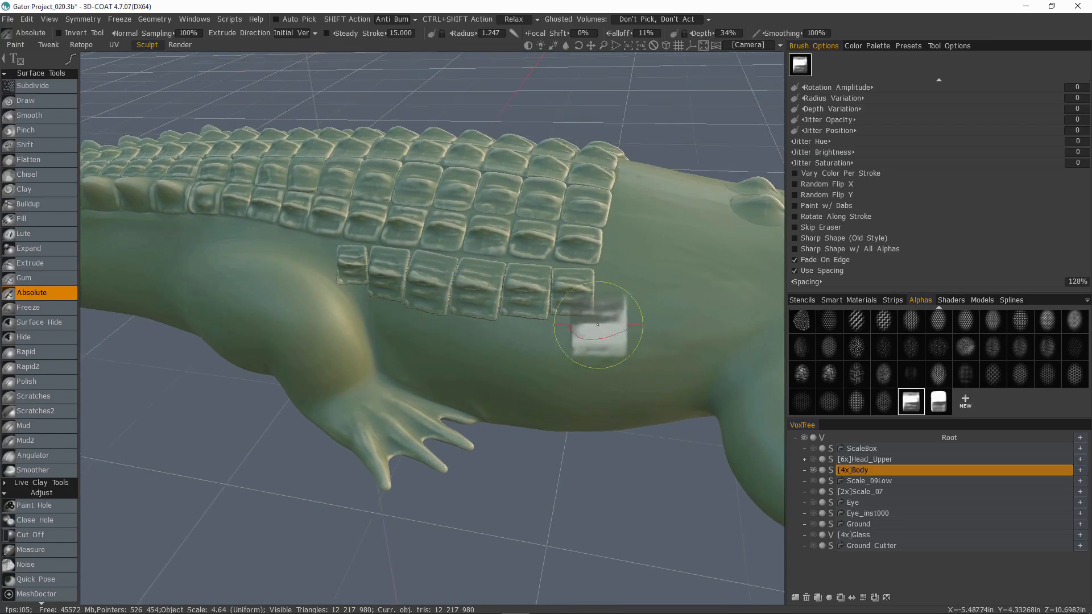
scroll(853, 353, up, 5)
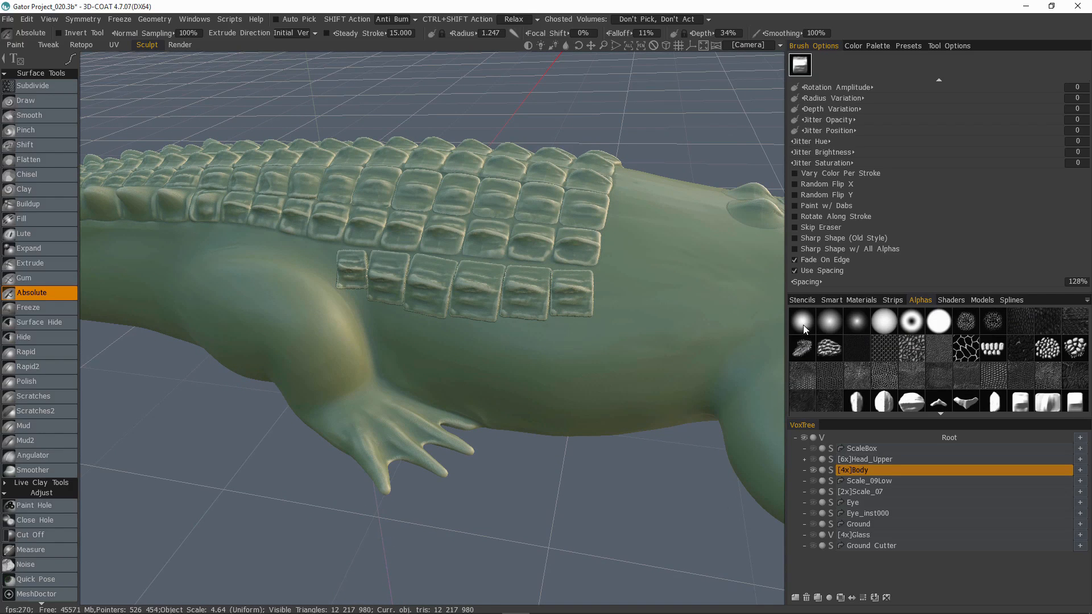
click(803, 325)
key(space)
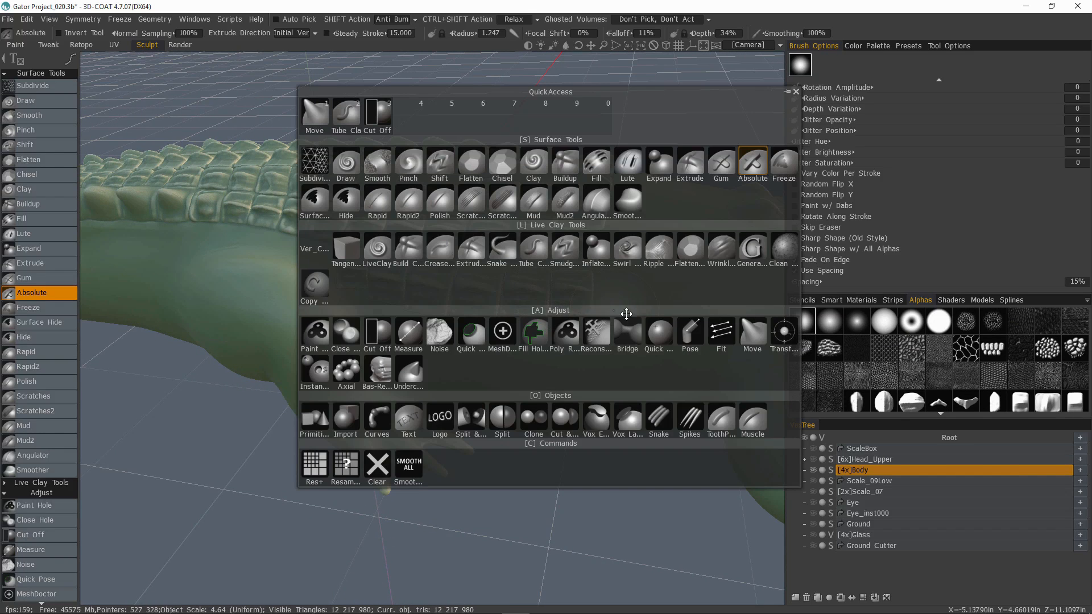
click(751, 335)
- Reshape the small scale nearest the hind leg in the new row with the Move tool
alt+drag(524, 236, 504, 390)
alt+right_drag(351, 357, 395, 370)
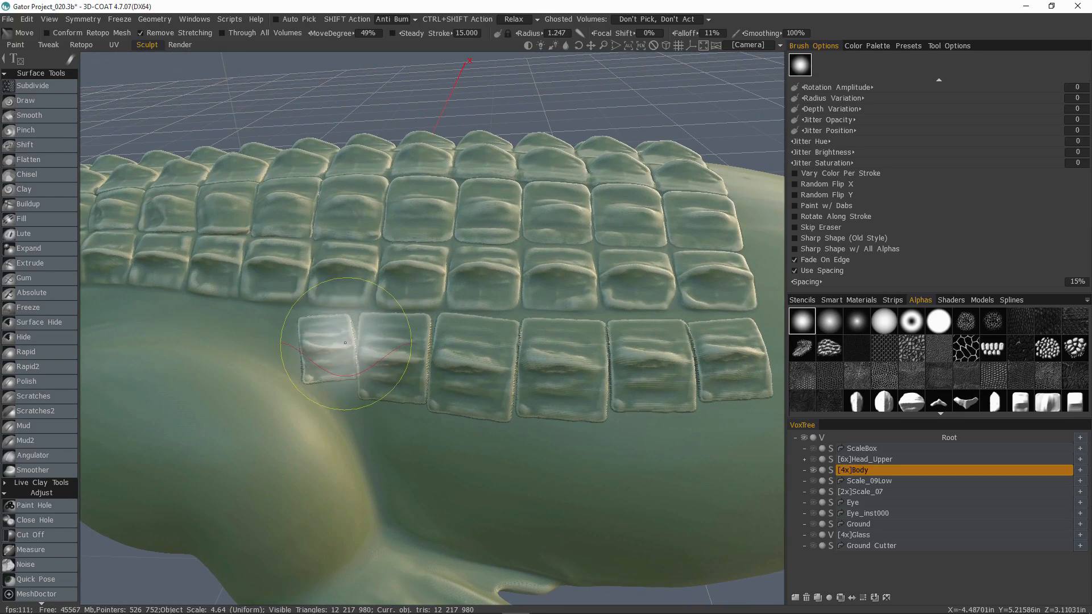
alt+middle_drag(320, 342, 333, 342)
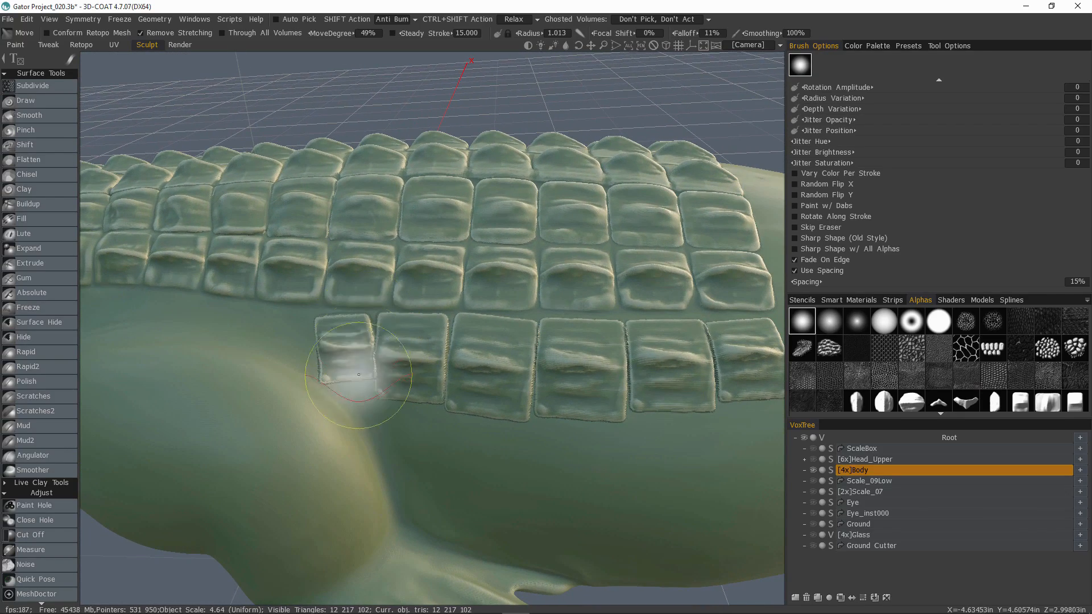
drag(375, 403, 410, 406)
alt+middle_drag(427, 402, 442, 401)
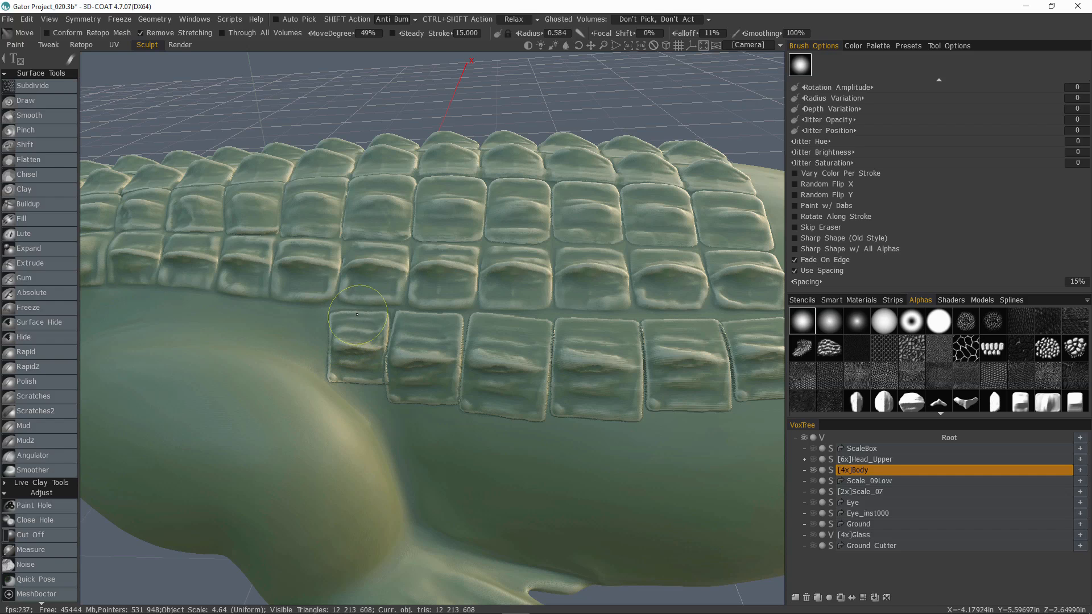
- Pull the lower edge of the middle scales in the new row slightly downward, using a 0.584 radius
alt+middle_drag(380, 318, 251, 307)
alt+drag(251, 307, 347, 327)
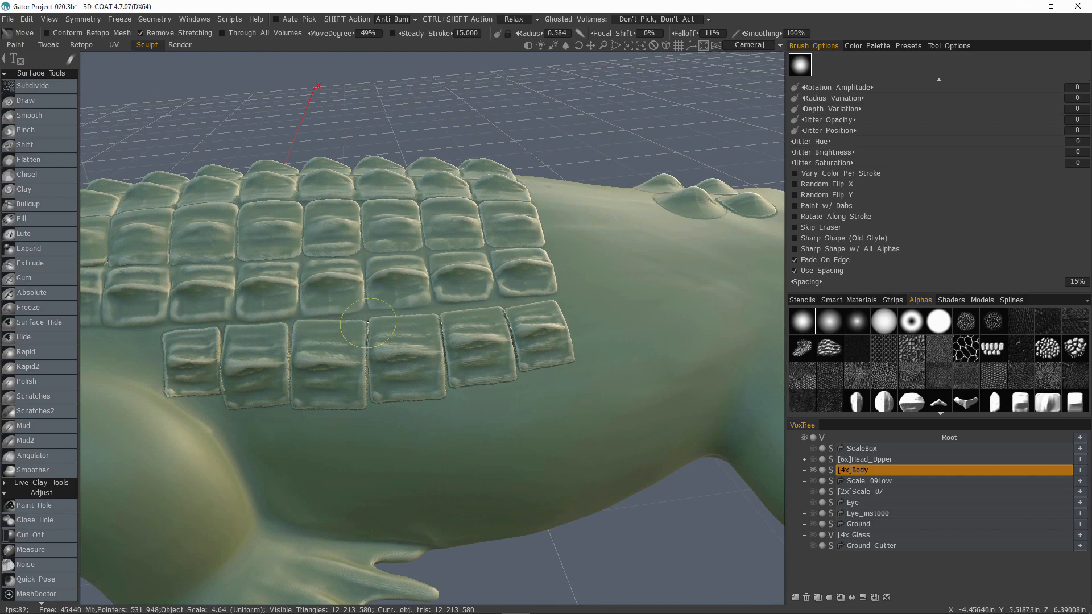
drag(363, 388, 363, 402)
alt+right_drag(363, 402, 483, 387)
alt+drag(483, 387, 604, 370)
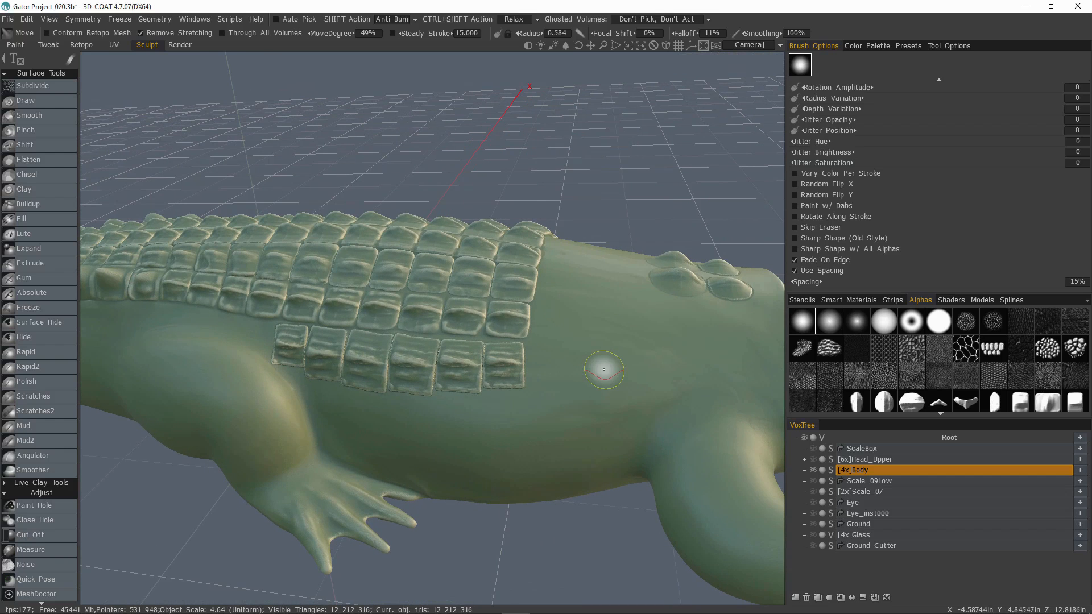
alt+middle_drag(607, 411, 618, 370)
alt+drag(782, 470, 814, 487)
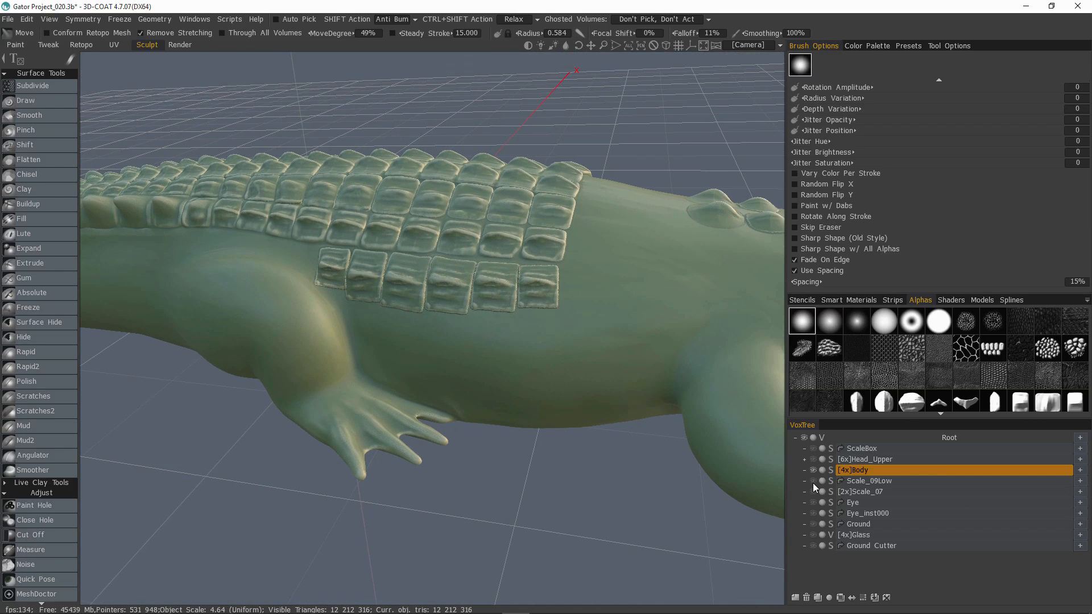
- Show and select the Scale_09Low volume and restore it from its cached proxy to full resolution
click(812, 482)
click(844, 483)
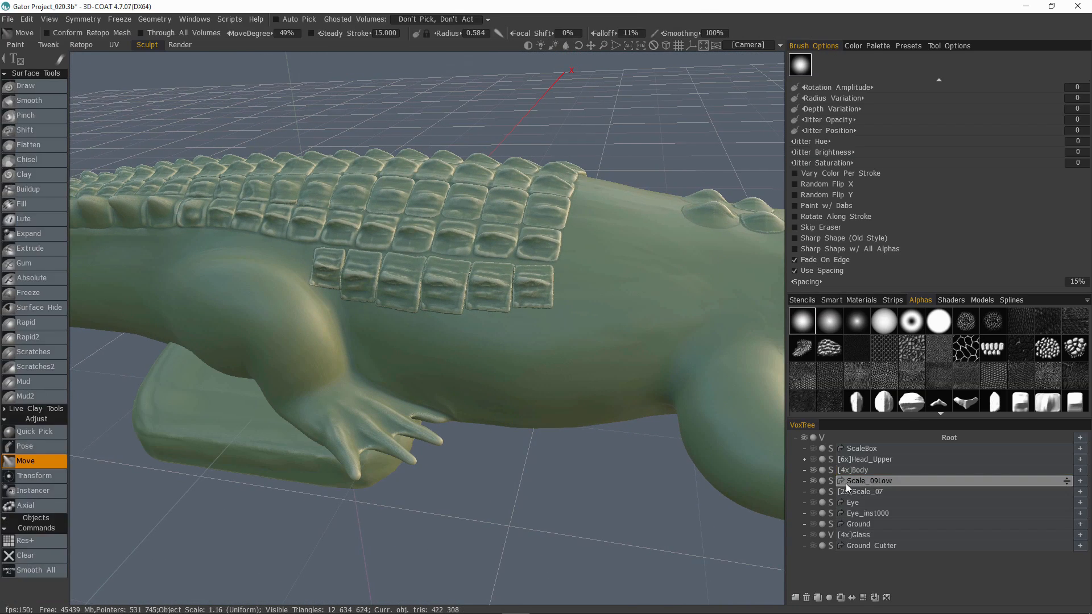
click(841, 483)
alt+right_drag(752, 463, 570, 424)
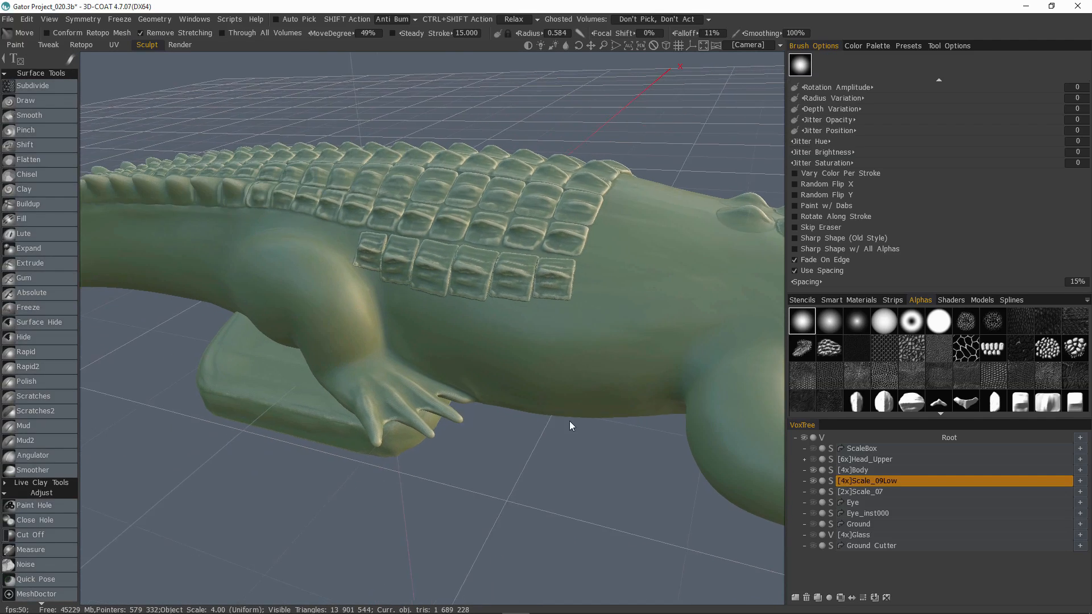
- Hide the Body volume to isolate the Scale_09Low object in the viewport
alt+drag(571, 424, 822, 494)
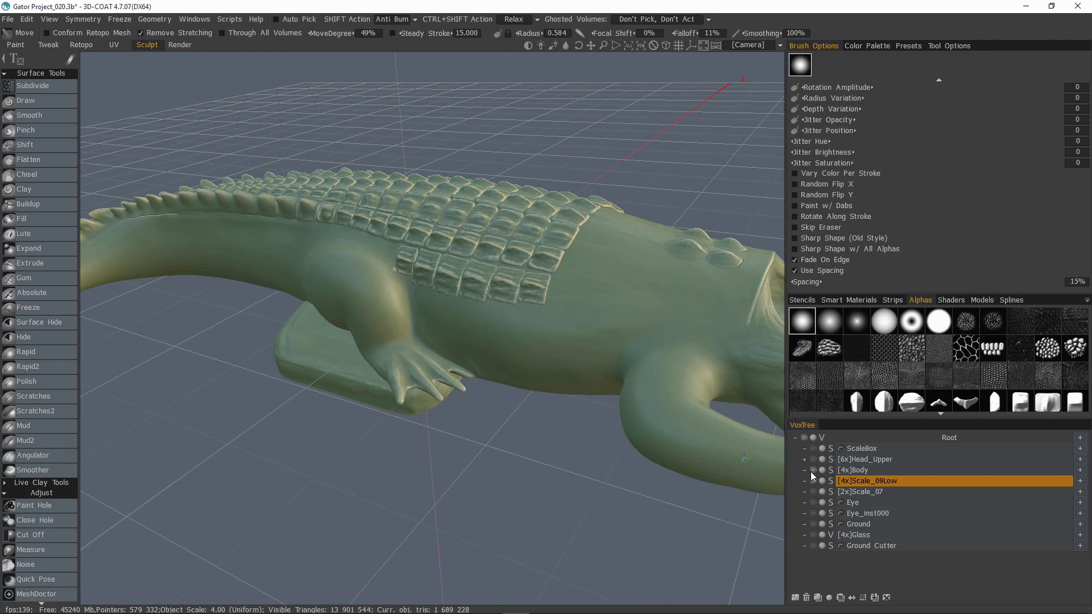
click(813, 470)
click(813, 482)
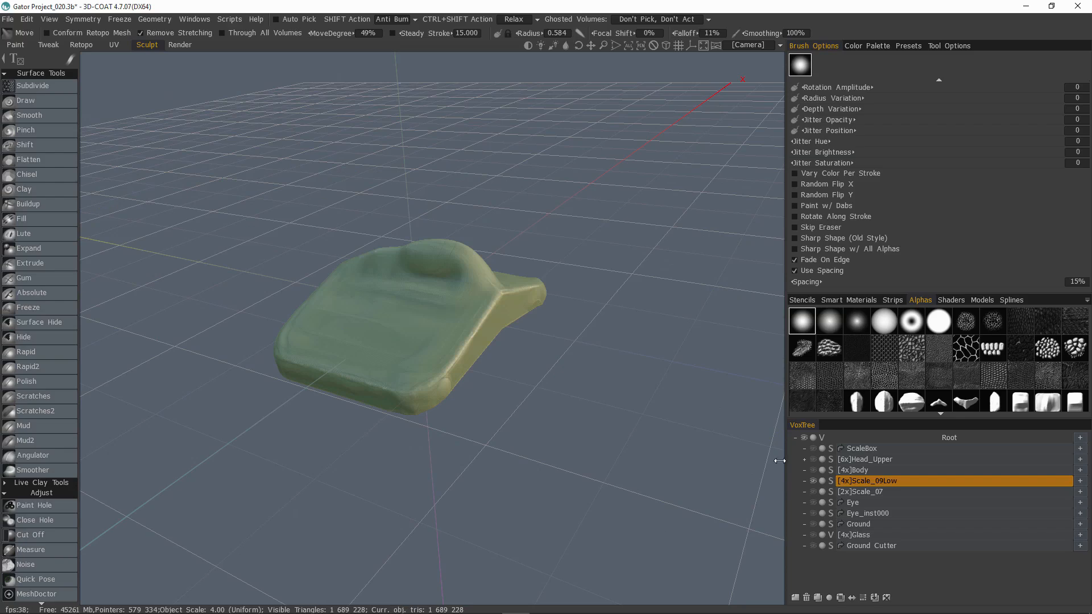
- Start exporting the Scale_09Low object as a new spline profile in the Splines palette
alt+drag(722, 446, 753, 424)
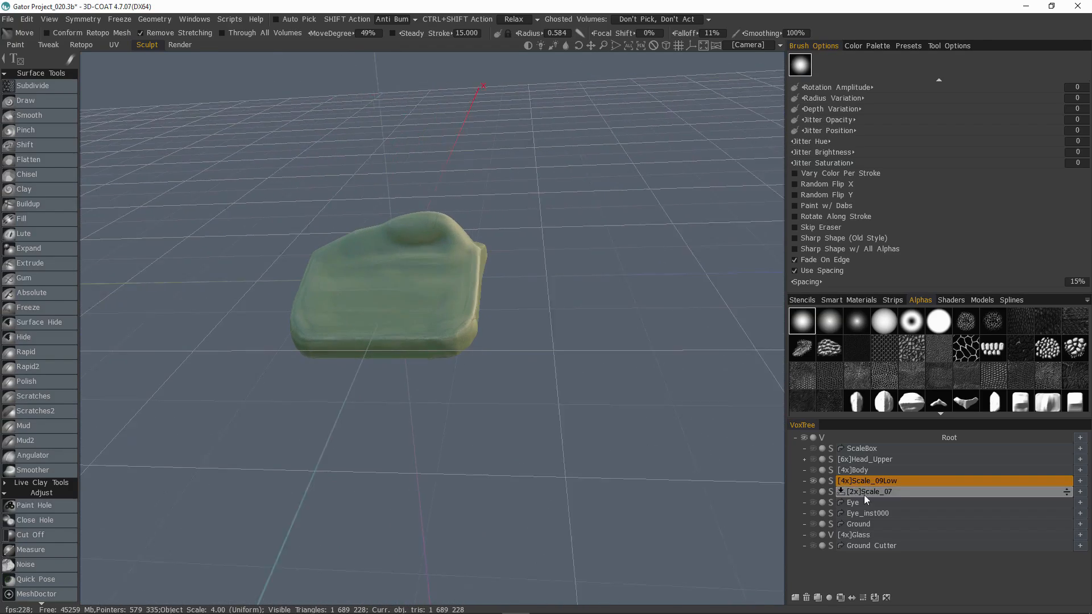
click(1012, 300)
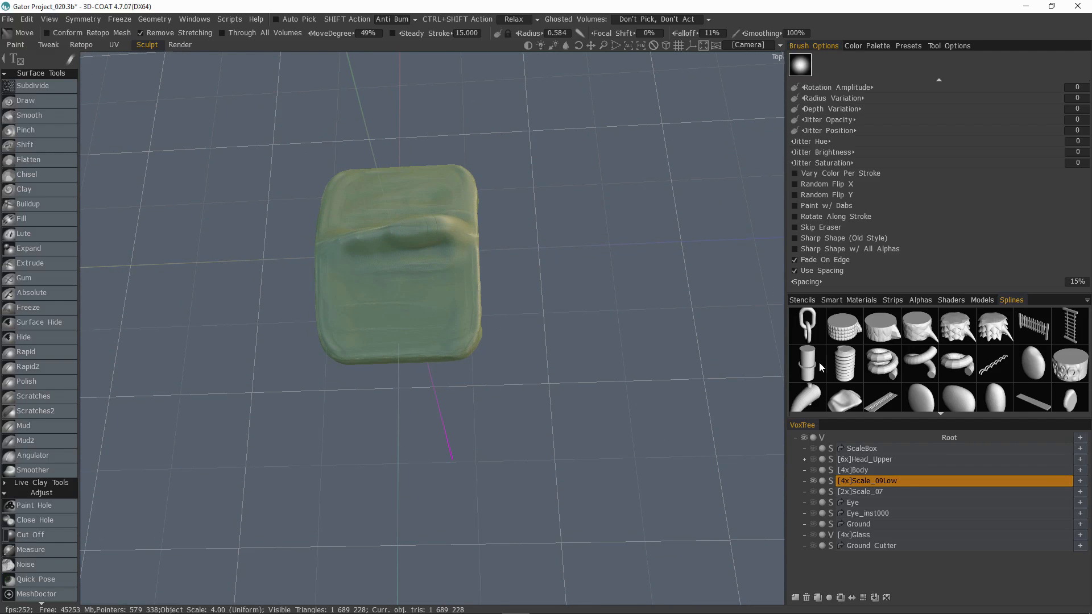
scroll(820, 367, down, 5)
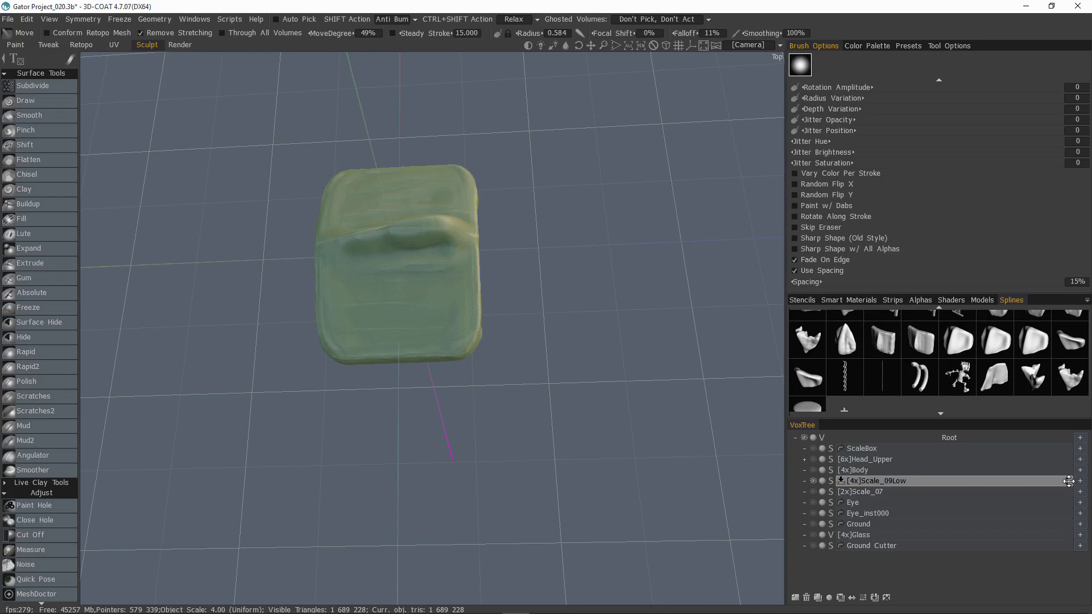
drag(1063, 481, 994, 403)
drag(467, 272, 685, 222)
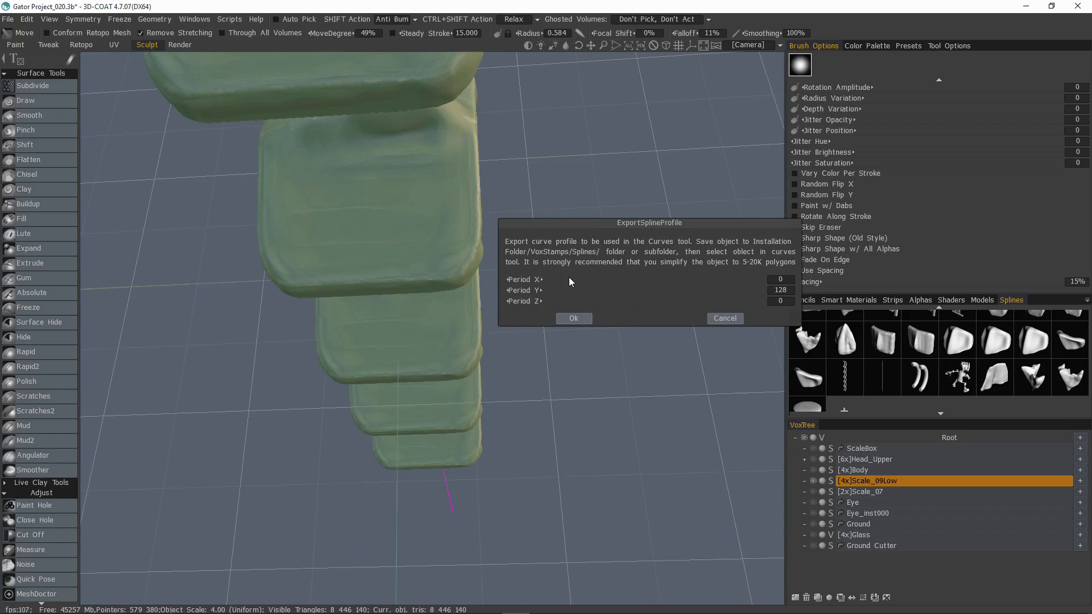
- Set the spline profile's period to 0 on X and Y and 120 on Z, and accept the settings
alt+drag(589, 330, 307, 495)
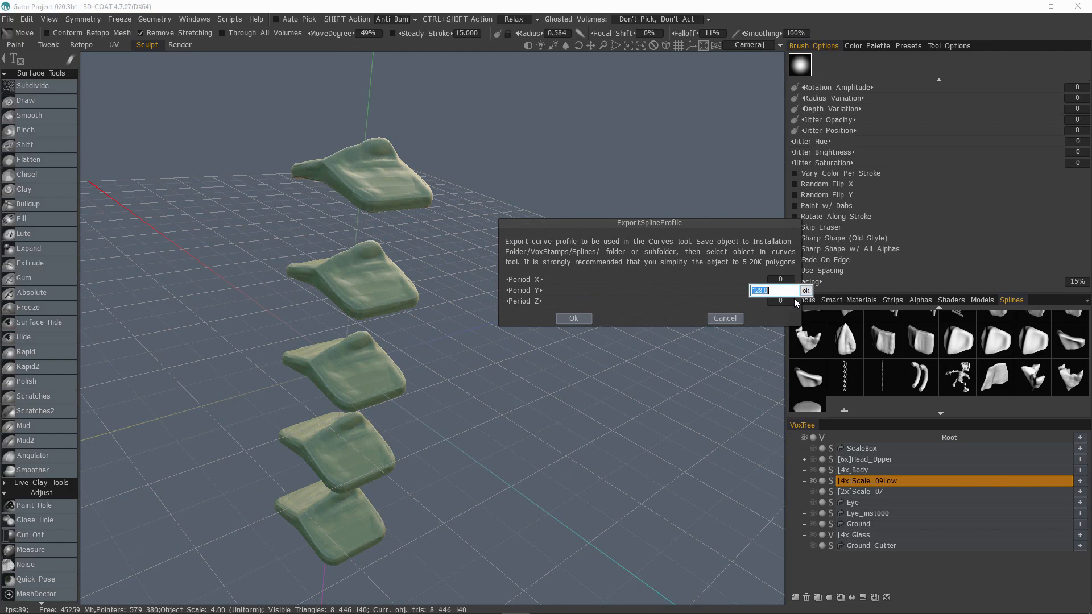
drag(737, 301, 547, 337)
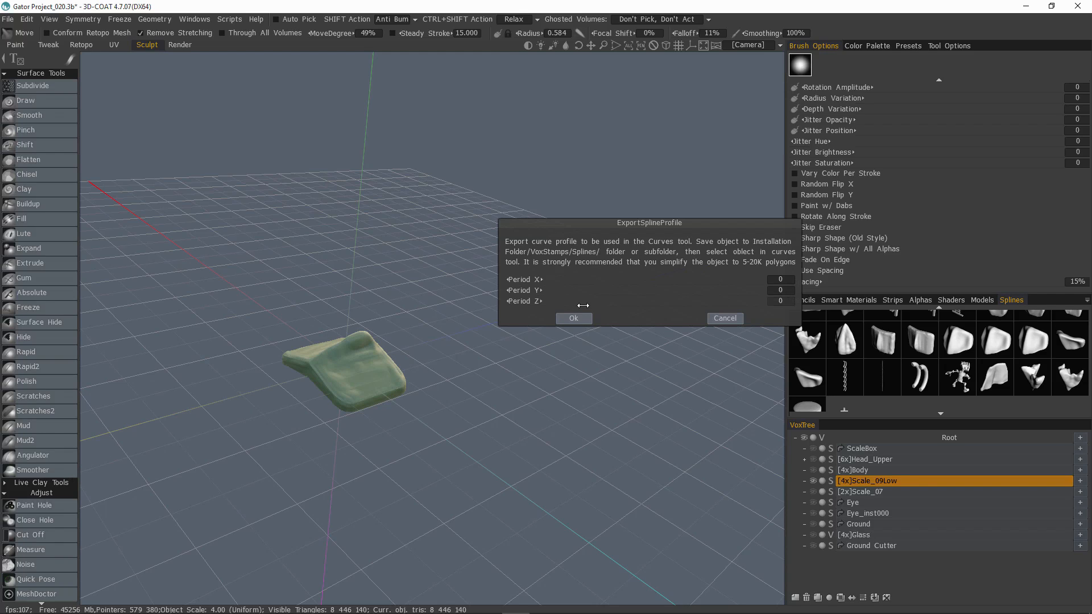
drag(592, 301, 651, 307)
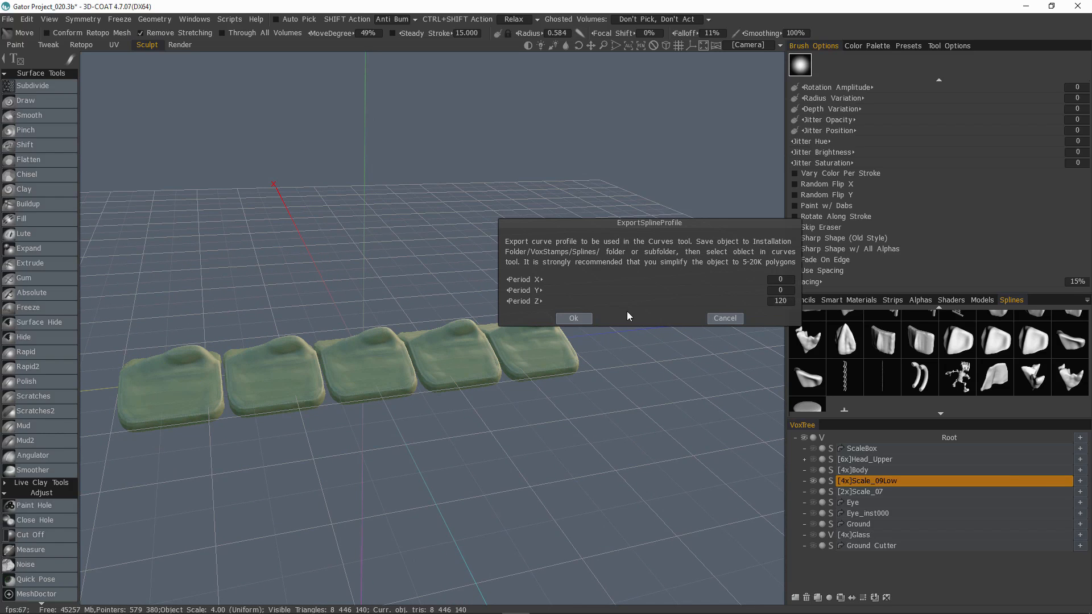
mouse_move(605, 278)
mouse_down()
mouse_move(639, 279)
mouse_move(585, 275)
mouse_move(758, 292)
mouse_up()
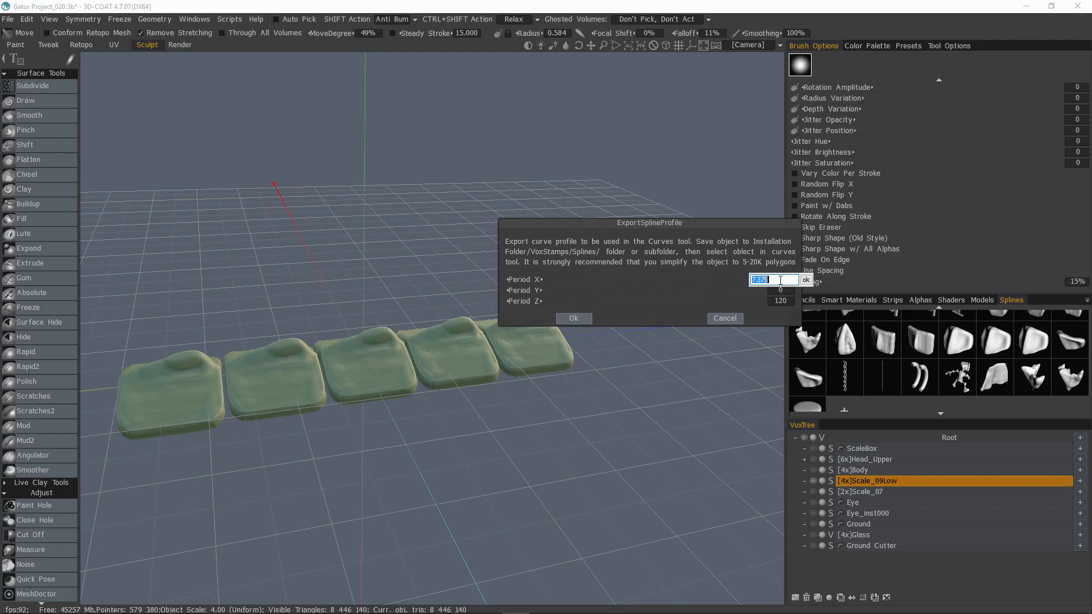
key(Return)
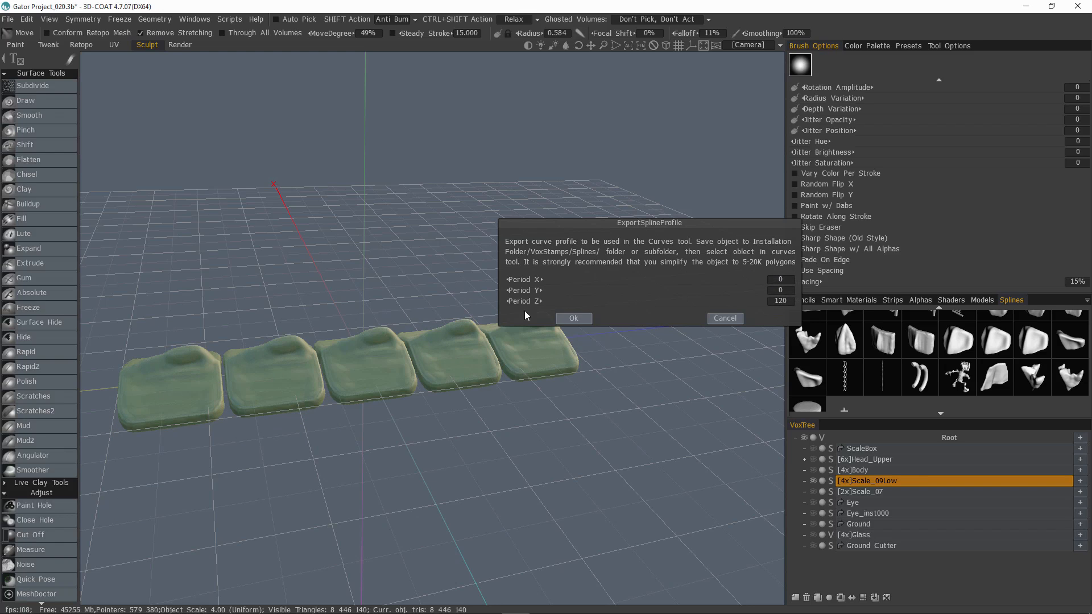
click(574, 318)
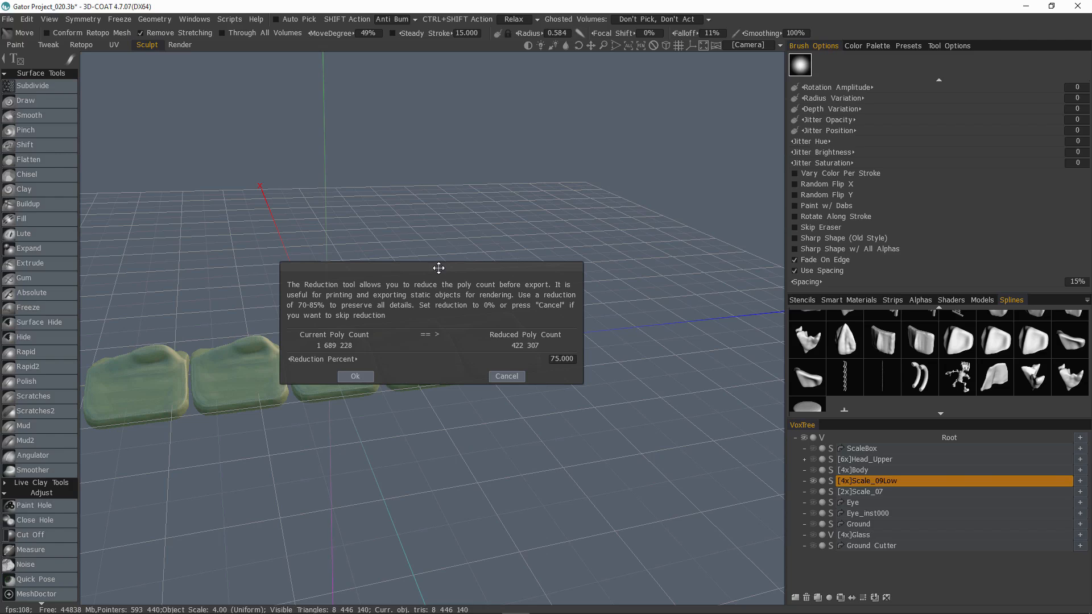
- Set the polygon reduction for the exported scale profile to 99.401 percent and complete the export
drag(438, 268, 561, 123)
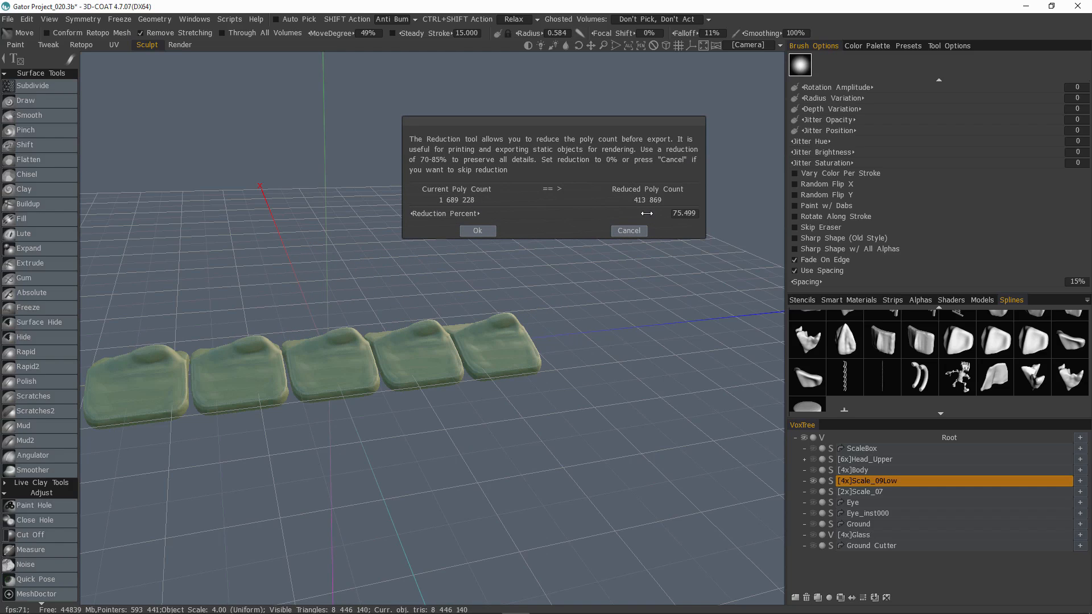
drag(646, 213, 686, 214)
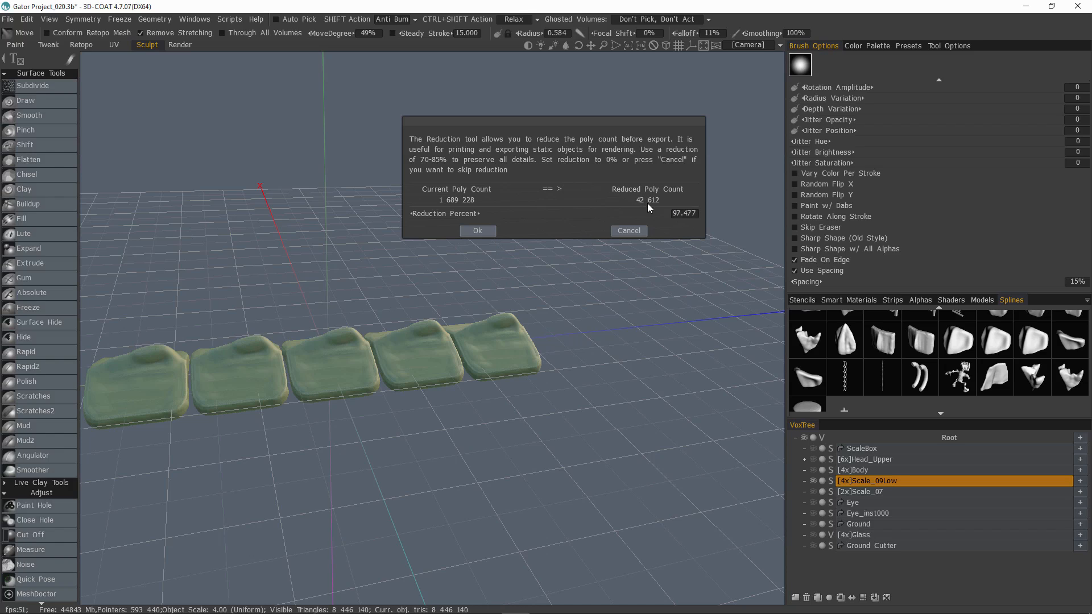
drag(628, 213, 627, 213)
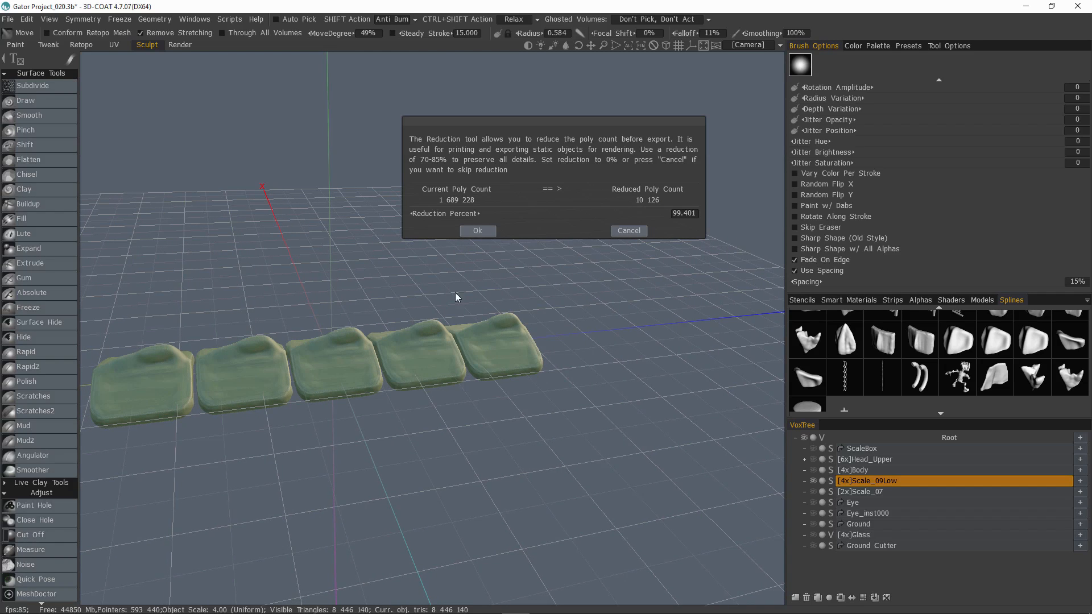
drag(458, 297, 542, 293)
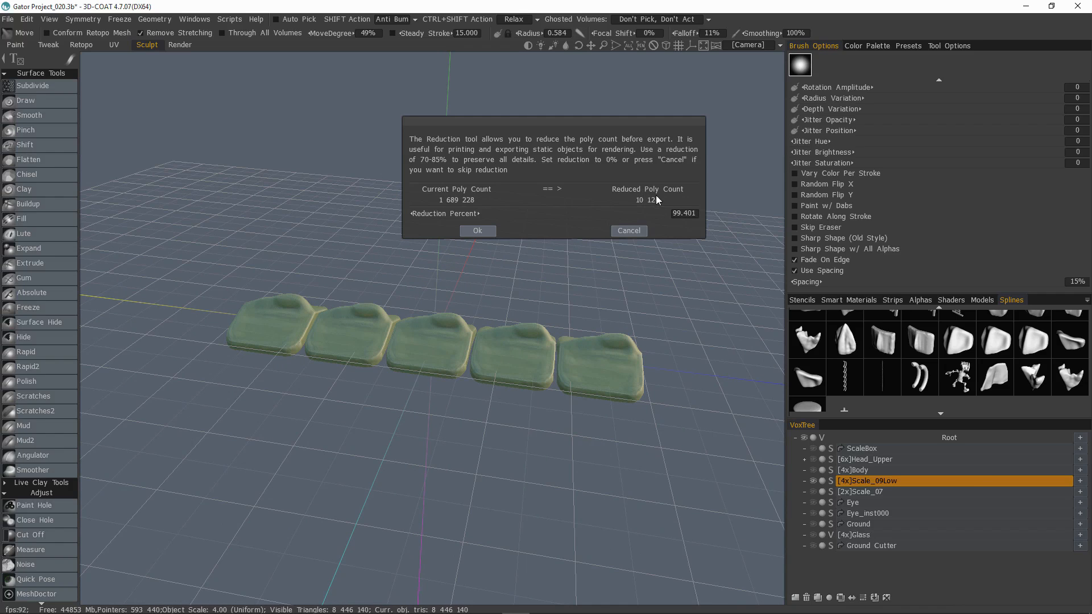
click(478, 232)
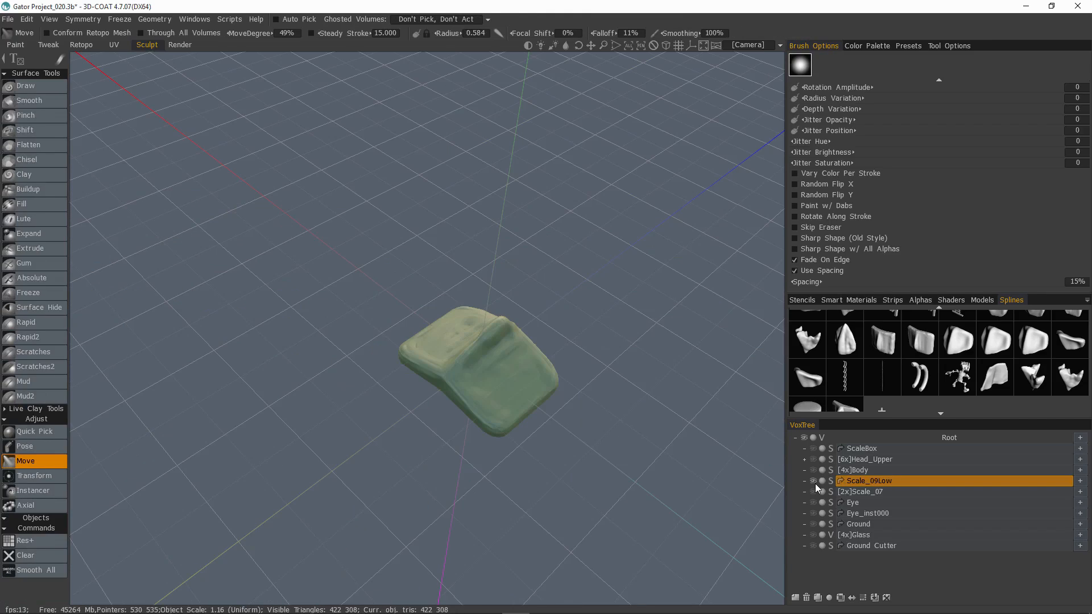
- Hide the Scale_09Low volume, and show and select the Body volume
click(814, 484)
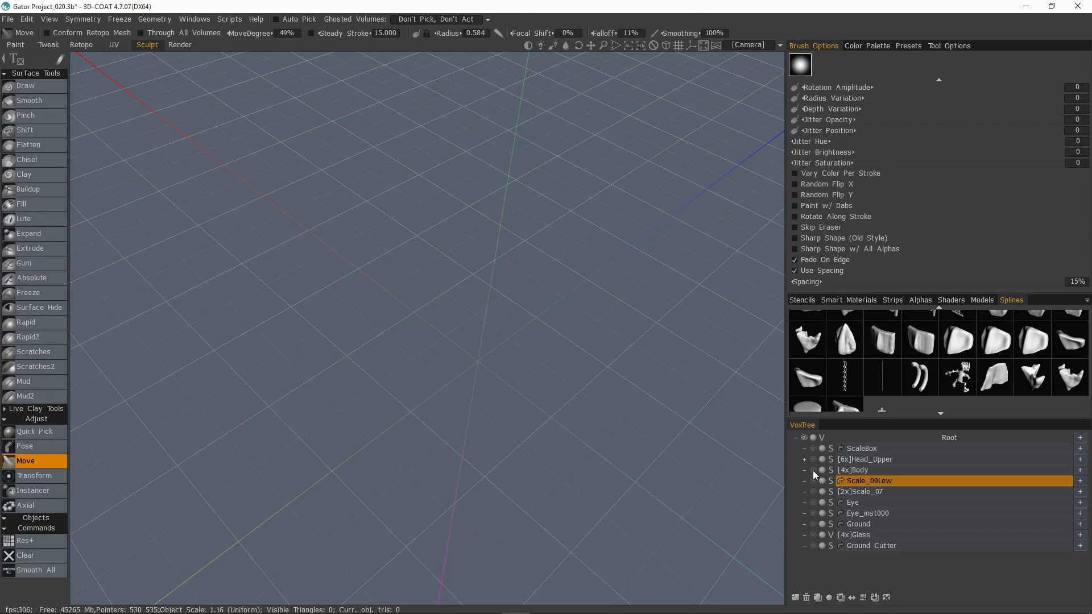
click(813, 471)
click(862, 473)
alt+drag(757, 424, 627, 367)
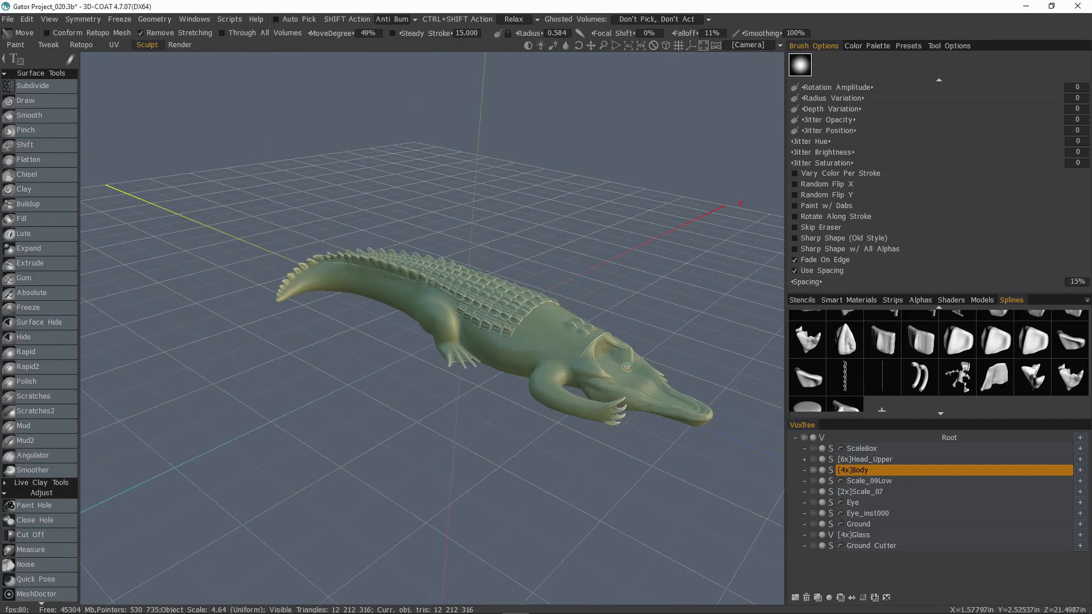
- Show the Head_Upper, Eye and Eye_inst000 volumes together with the body
click(813, 459)
alt+drag(680, 444, 768, 488)
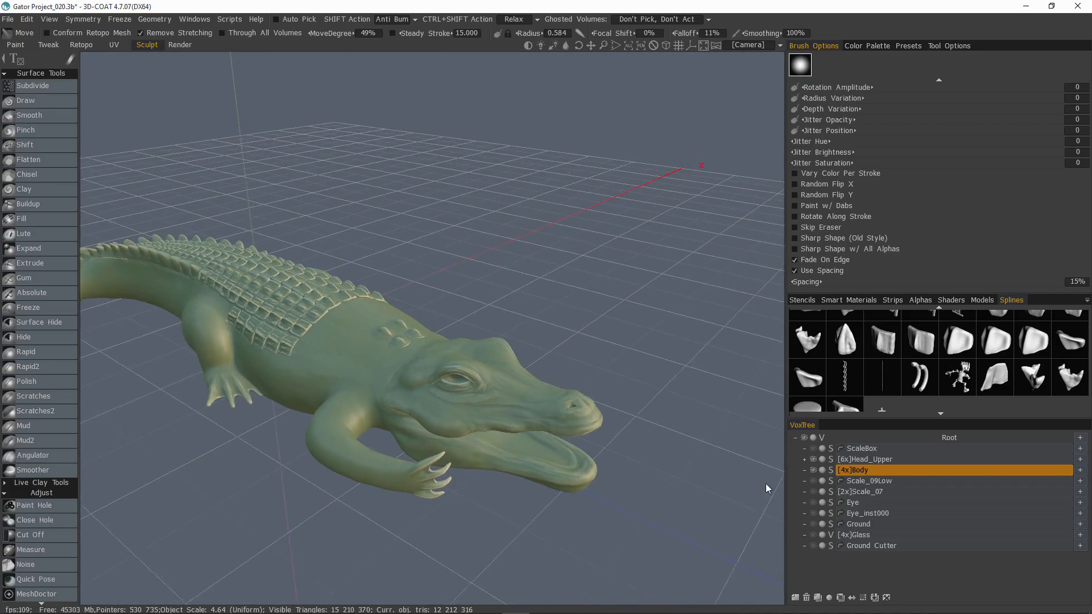
click(813, 502)
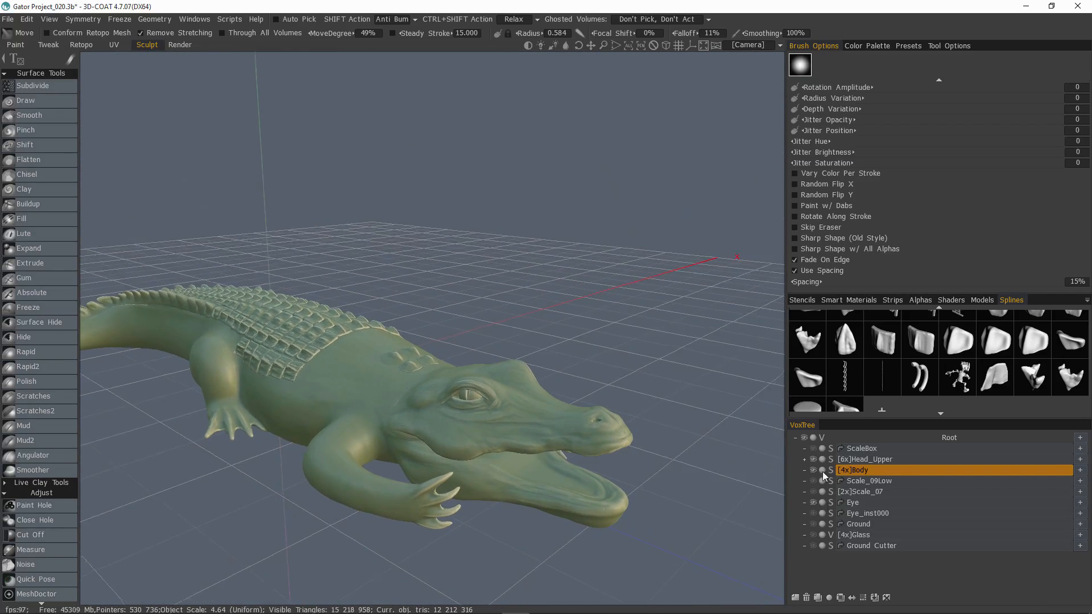
click(813, 513)
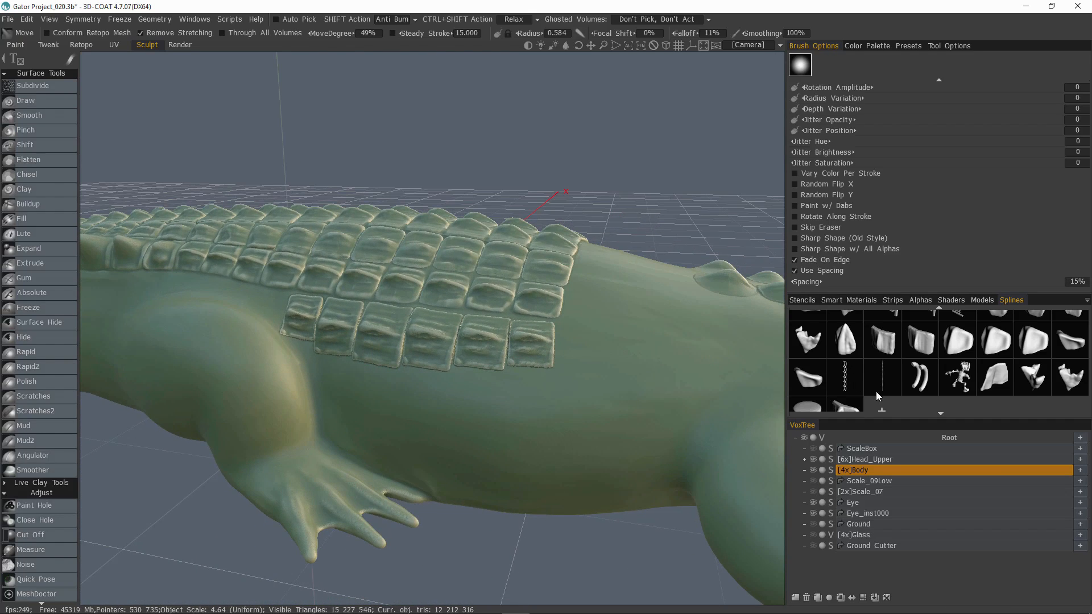
- Load the newly exported scale as the Curves tool's profile and clear all existing curves
scroll(876, 397, down, 1)
click(845, 395)
scroll(48, 546, down, 5)
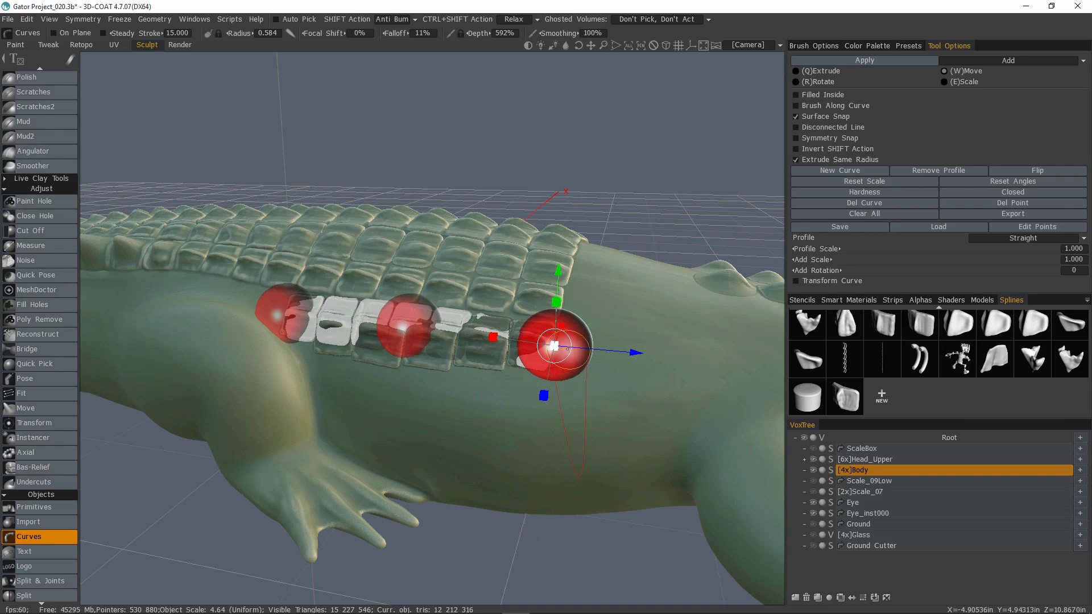
alt+drag(566, 347, 558, 350)
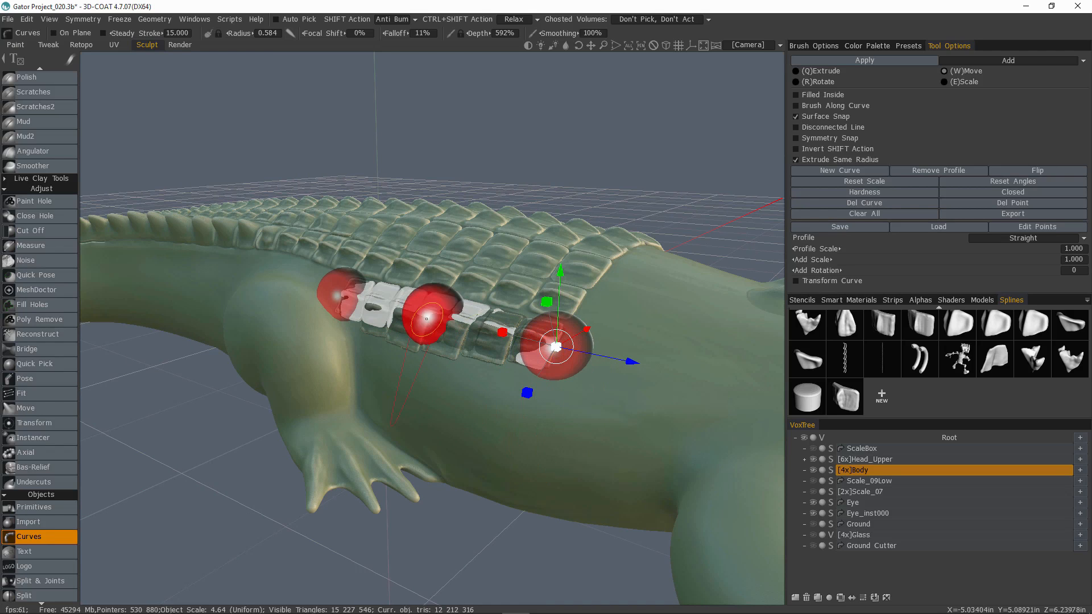
click(871, 215)
alt+drag(494, 262, 537, 406)
- Place the first point of a new curve below the front scale of the lowest row, using a 0.894 radius
click(830, 46)
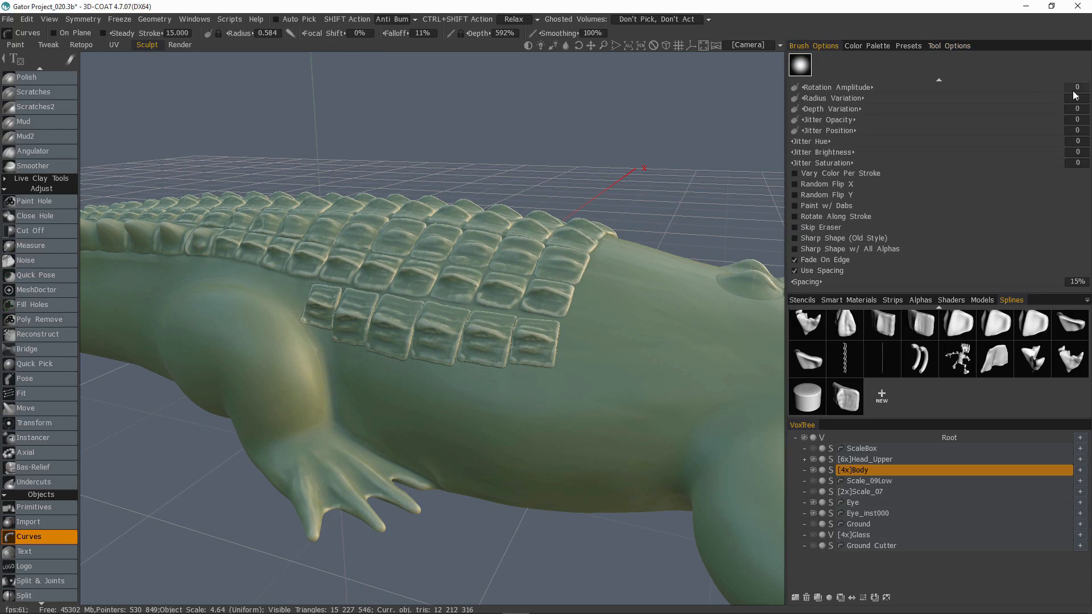
scroll(941, 84, up, 3)
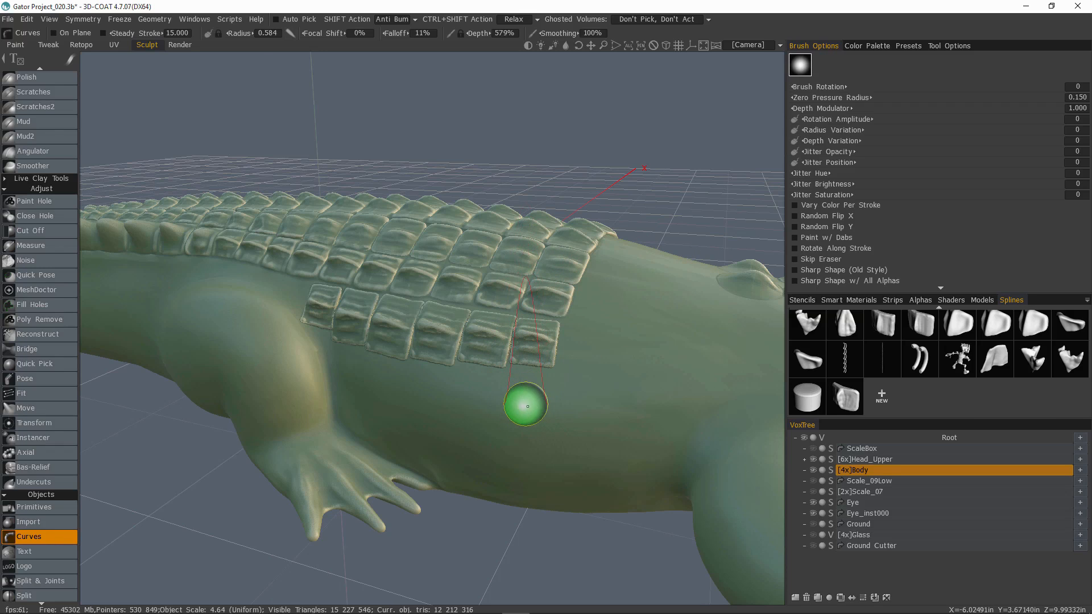
right_drag(528, 407, 534, 407)
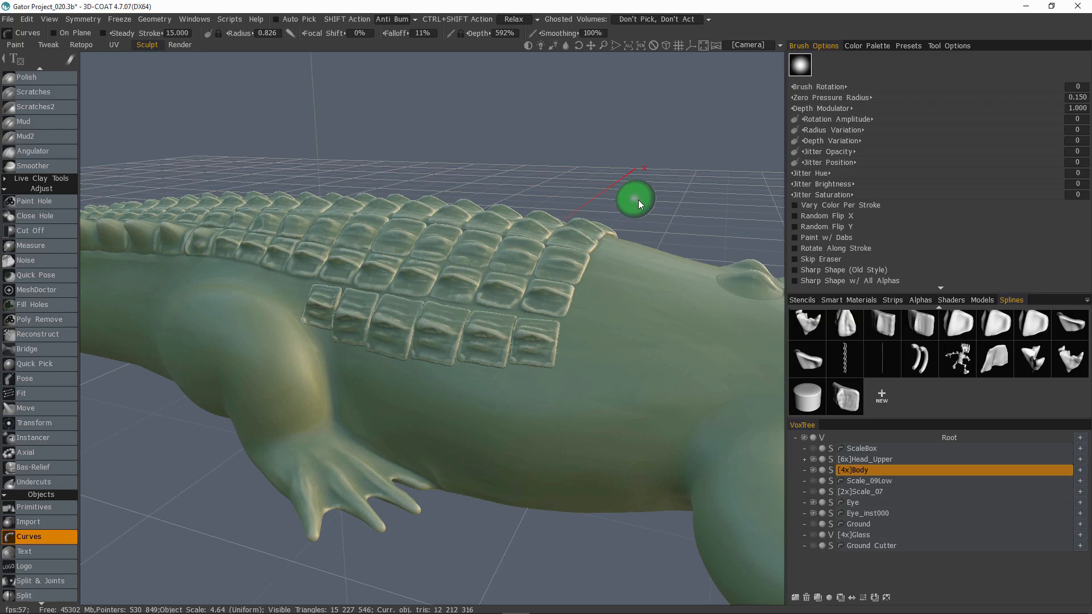
right_drag(638, 200, 635, 192)
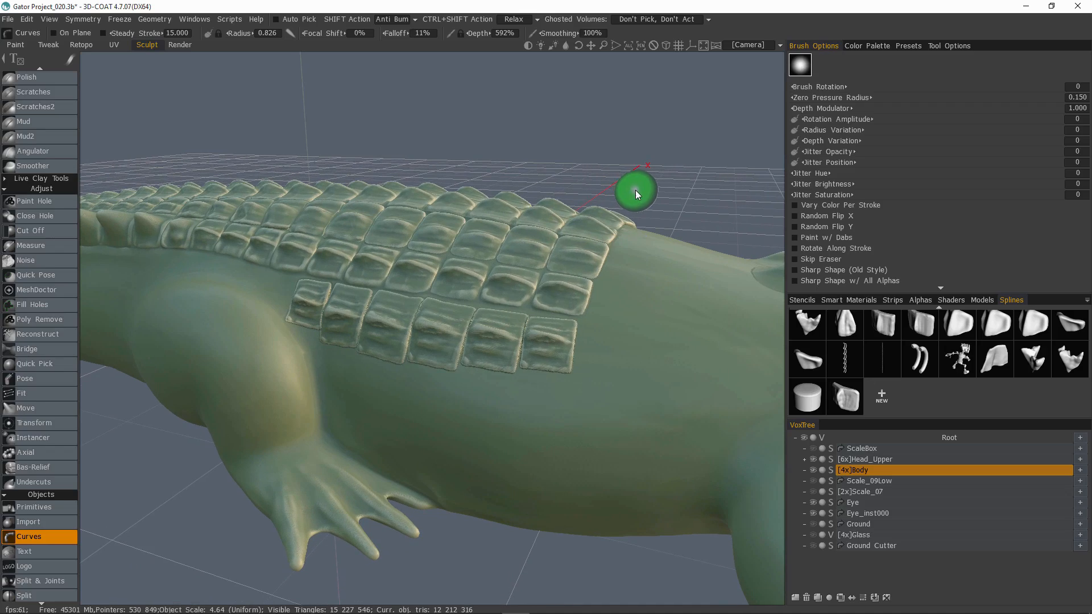
drag(671, 185, 480, 336)
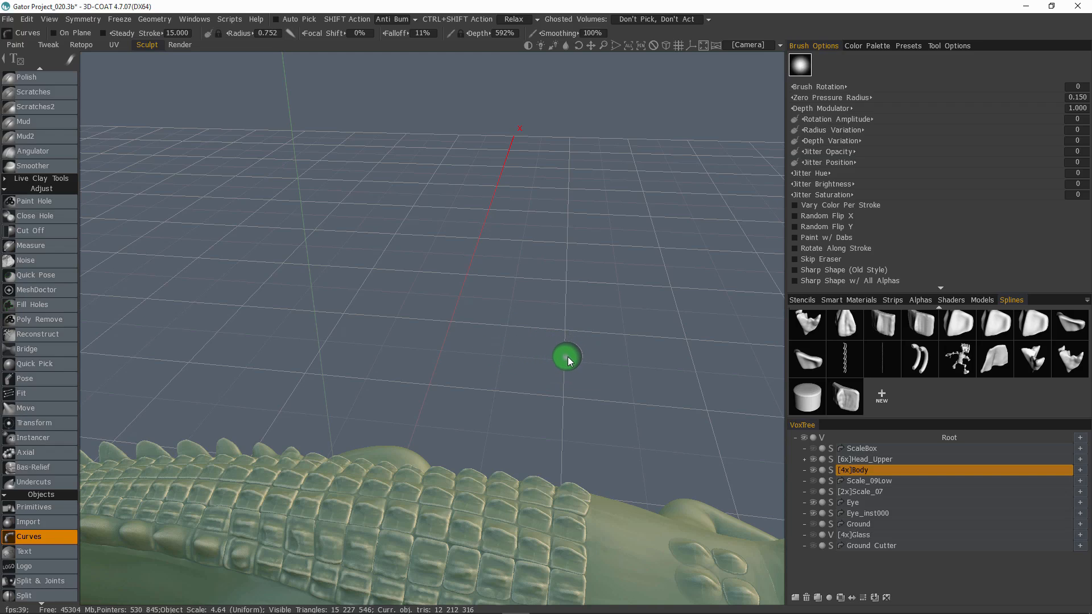
middle_drag(617, 336, 595, 378)
alt+right_drag(594, 379, 531, 344)
alt+drag(532, 344, 563, 347)
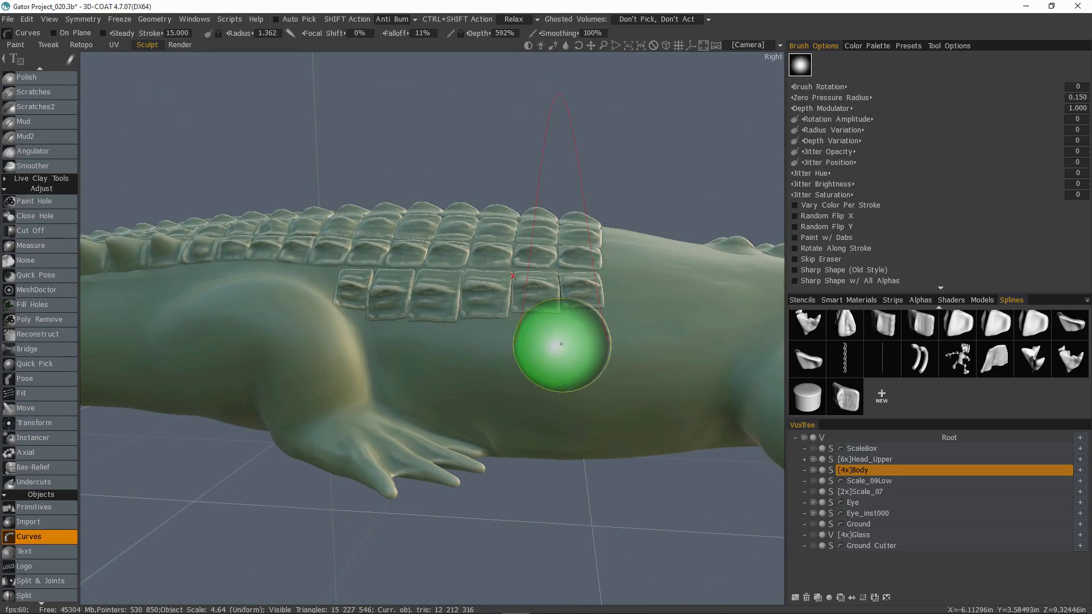
right_drag(563, 346, 537, 346)
alt+middle_drag(536, 346, 475, 312)
alt+drag(475, 312, 502, 337)
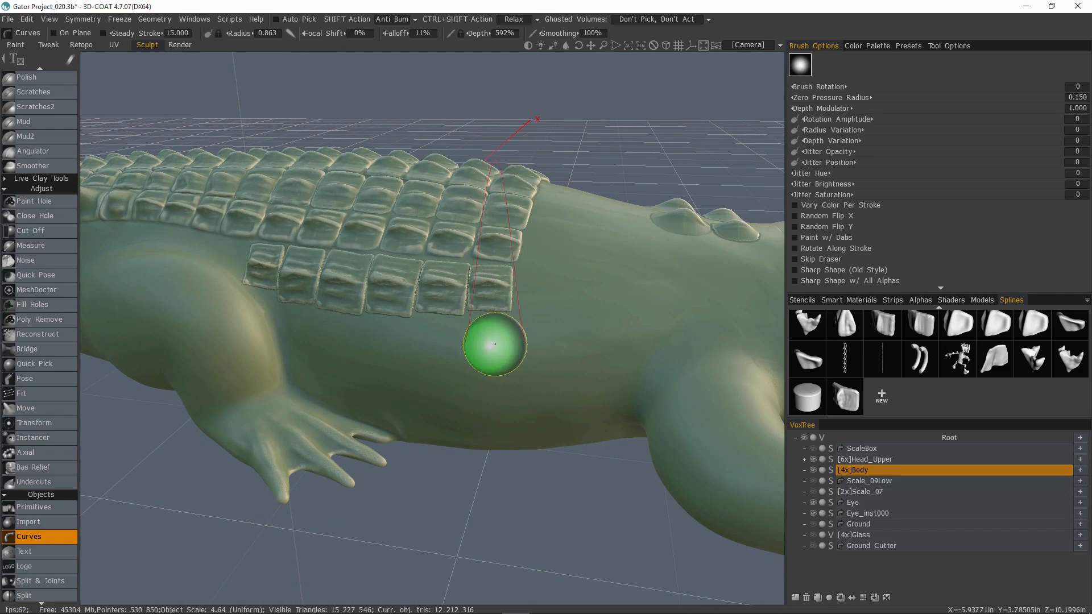
click(491, 348)
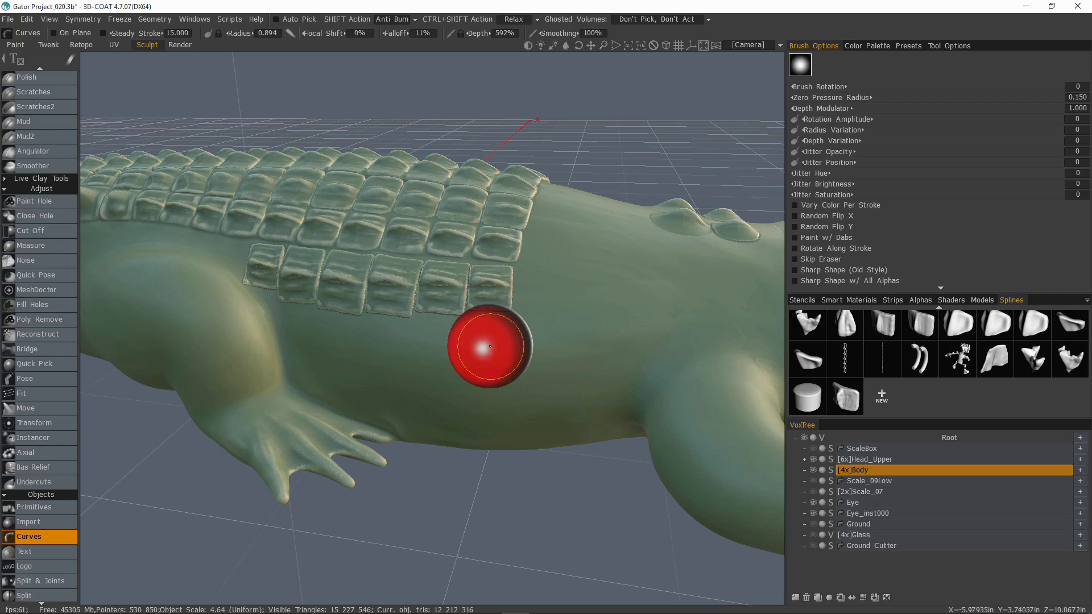
- Add a larger middle point and an end point of 0.889 radius near the hind leg, extending the curve below the lowest scale row
alt+drag(522, 390, 382, 353)
right_drag(394, 360, 409, 361)
click(401, 360)
alt+middle_drag(496, 399, 591, 399)
right_drag(421, 346, 402, 342)
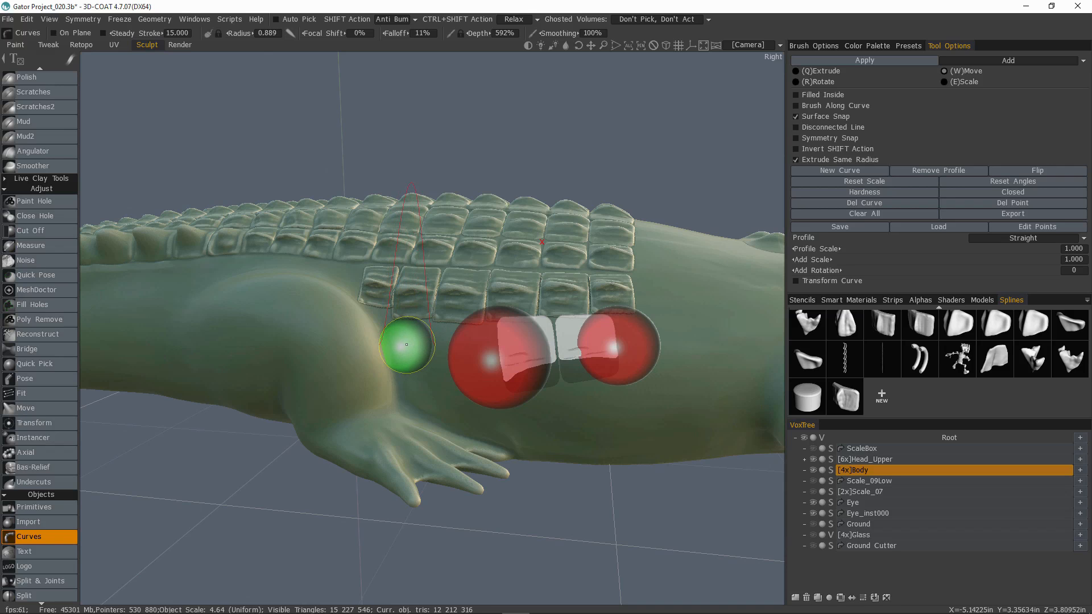
click(406, 344)
alt+drag(556, 434, 440, 382)
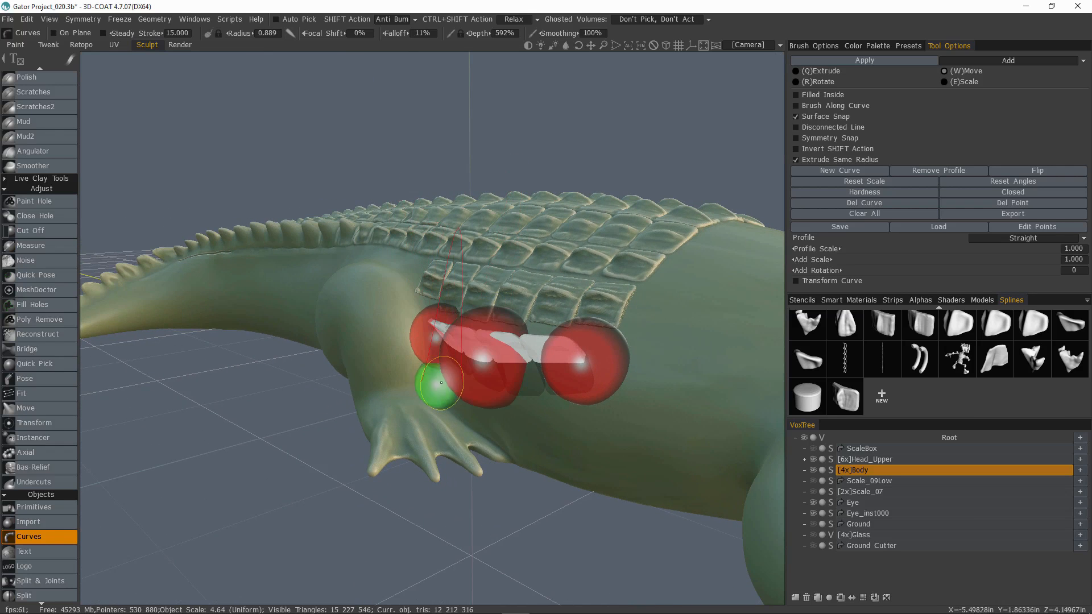
- Enable Transform Curve and rotate the scale profile around the curve with an added rotation of 128
click(797, 281)
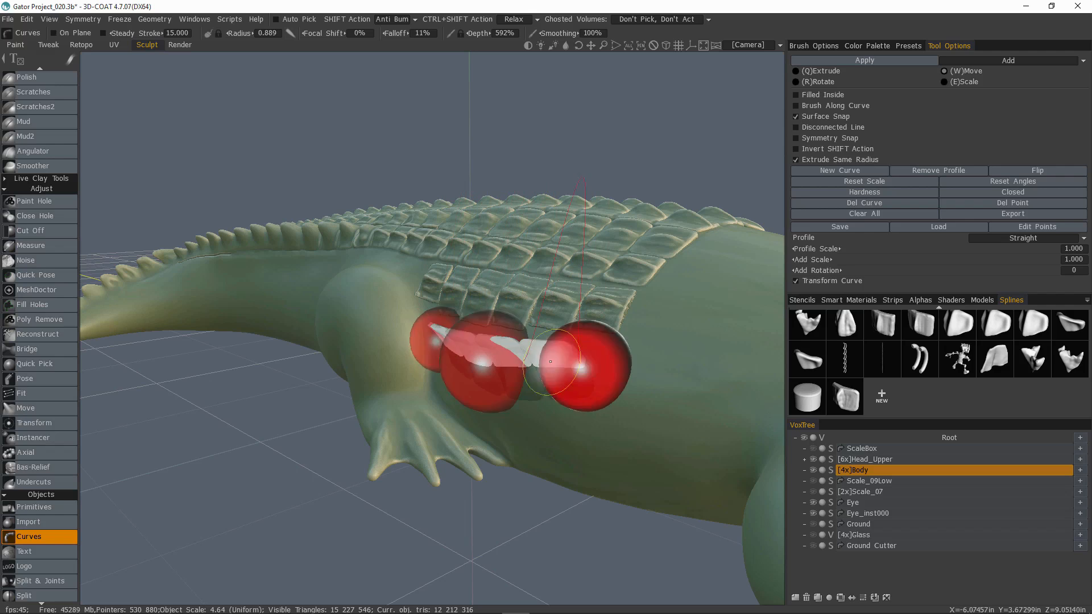
drag(834, 271, 874, 268)
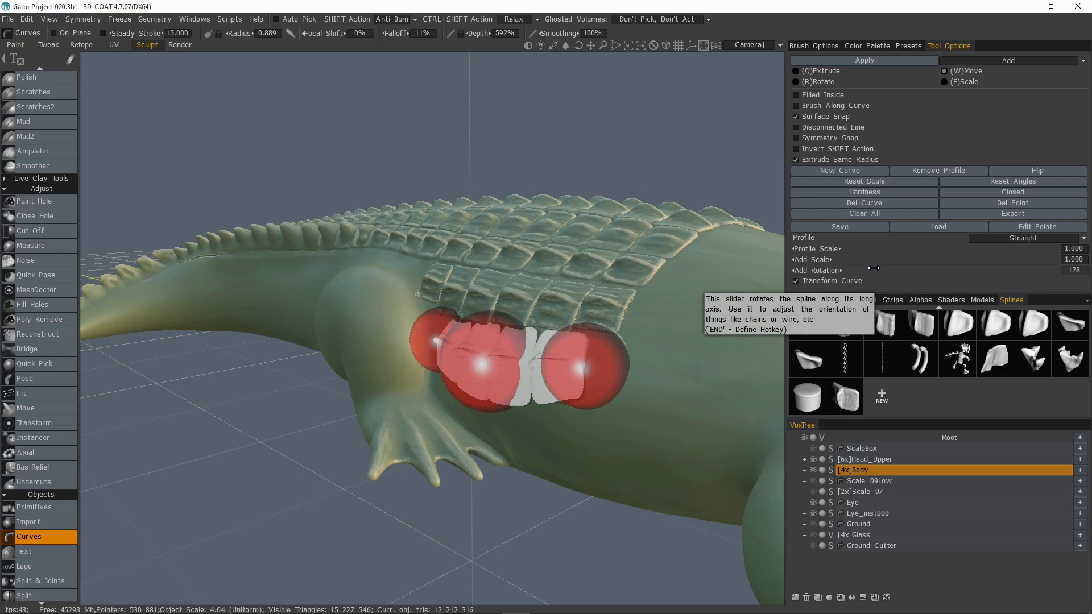
alt+drag(471, 246, 520, 296)
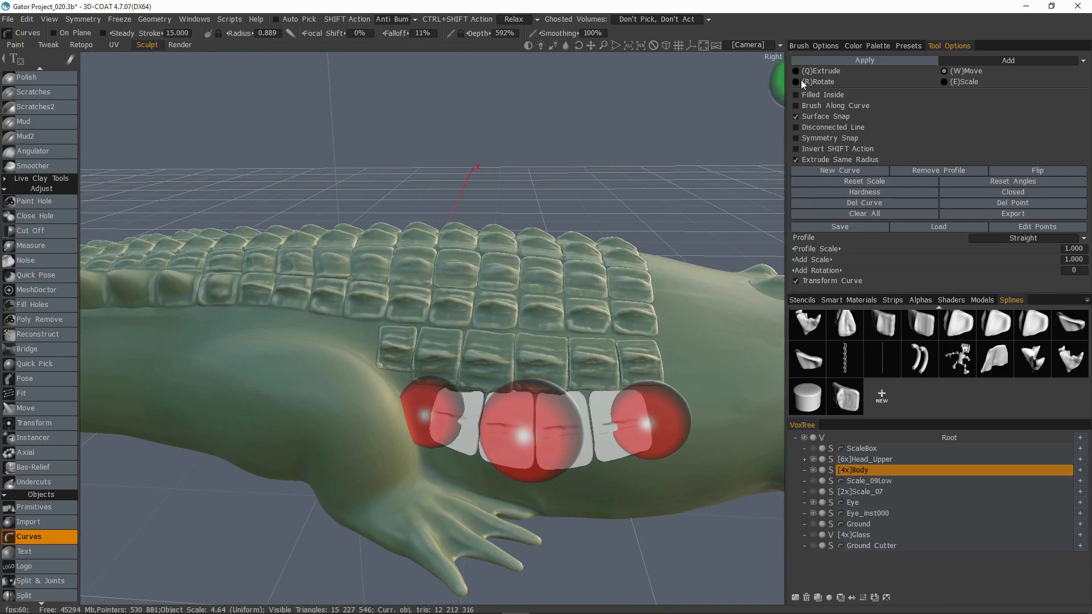
- Disable Transform Curve and shift the curve's hind and front end points outward along the flank to spread the scales
alt+drag(405, 374, 409, 404)
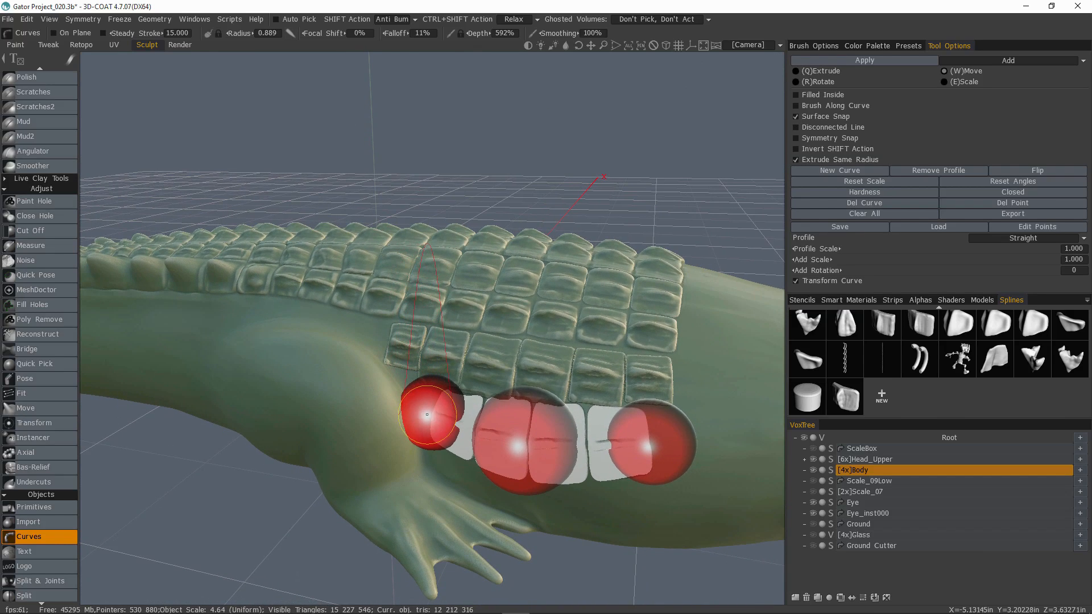
click(796, 281)
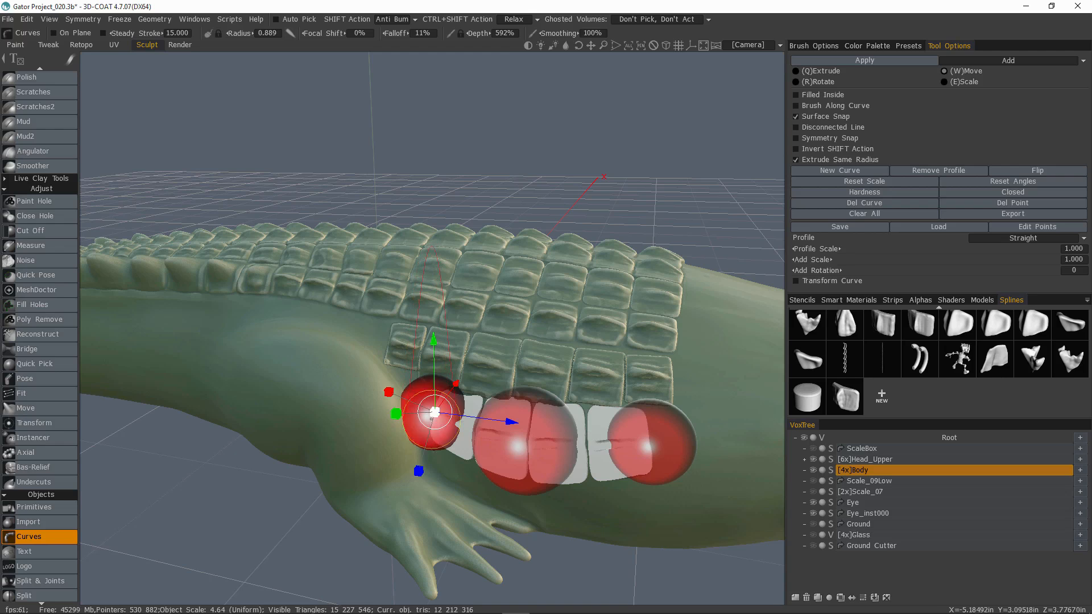
drag(511, 421, 499, 420)
click(651, 442)
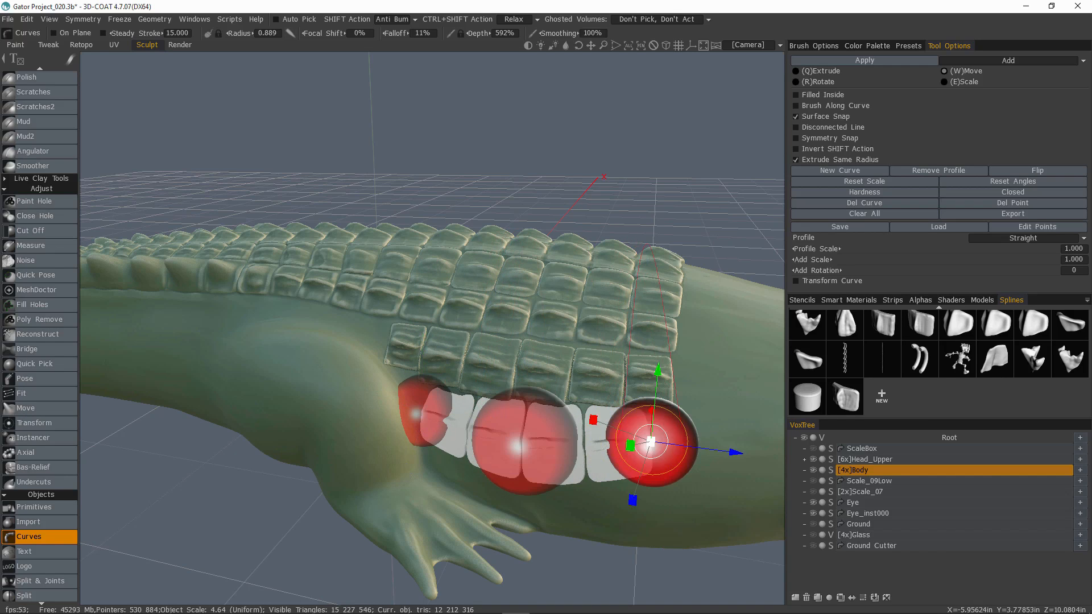
drag(733, 452, 751, 454)
- Adjust the added rotation of the curve's front end point and middle point to align the scales with the flank
alt+drag(671, 442, 603, 447)
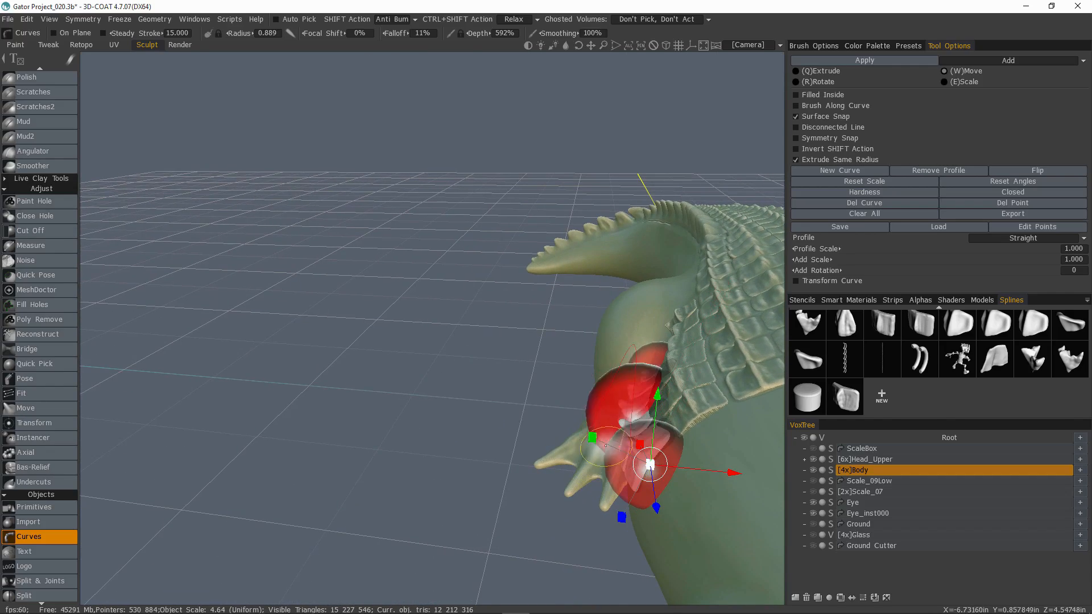
alt+drag(614, 515, 629, 372)
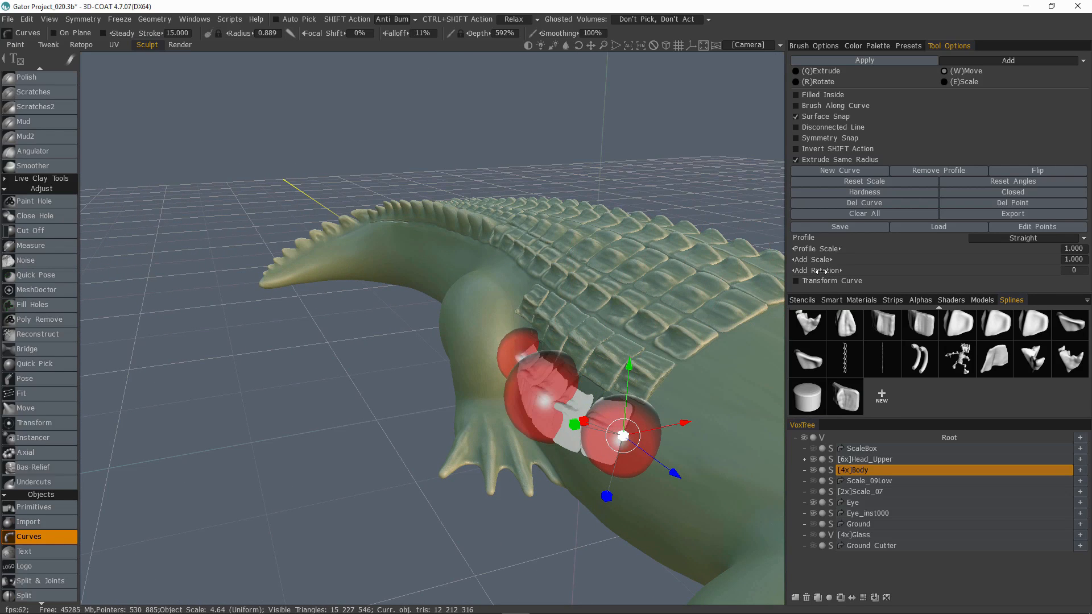
drag(834, 269, 831, 271)
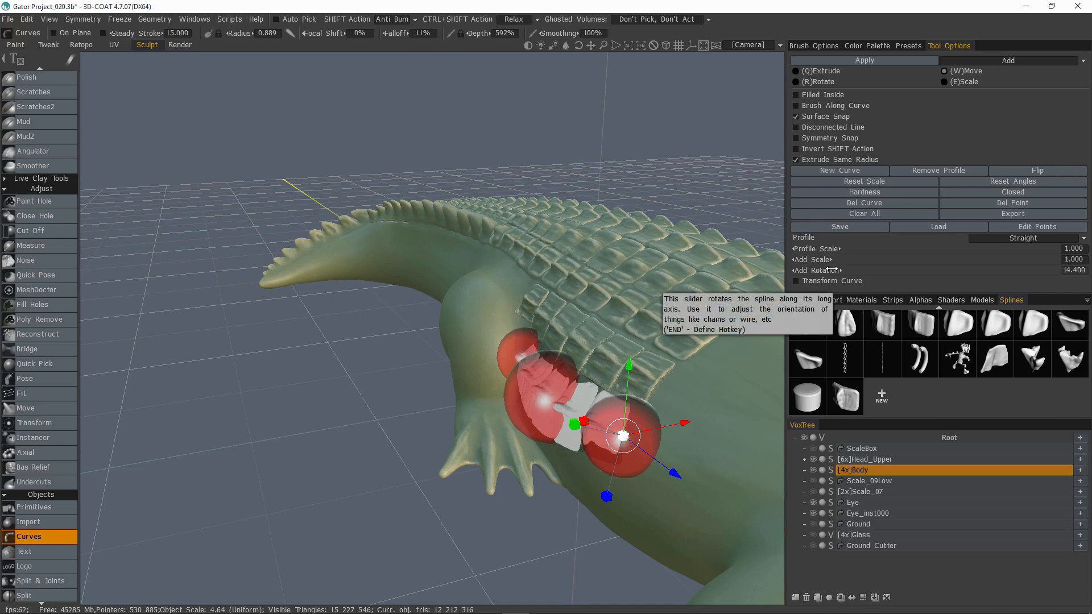
right_click(830, 270)
click(537, 393)
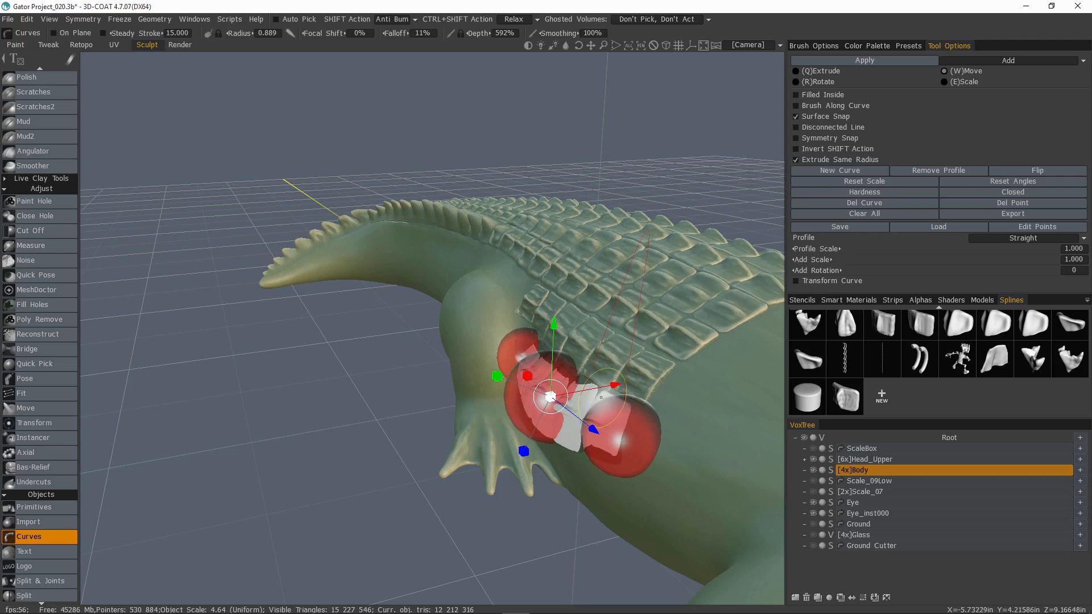
right_click(826, 270)
alt+drag(603, 364, 797, 568)
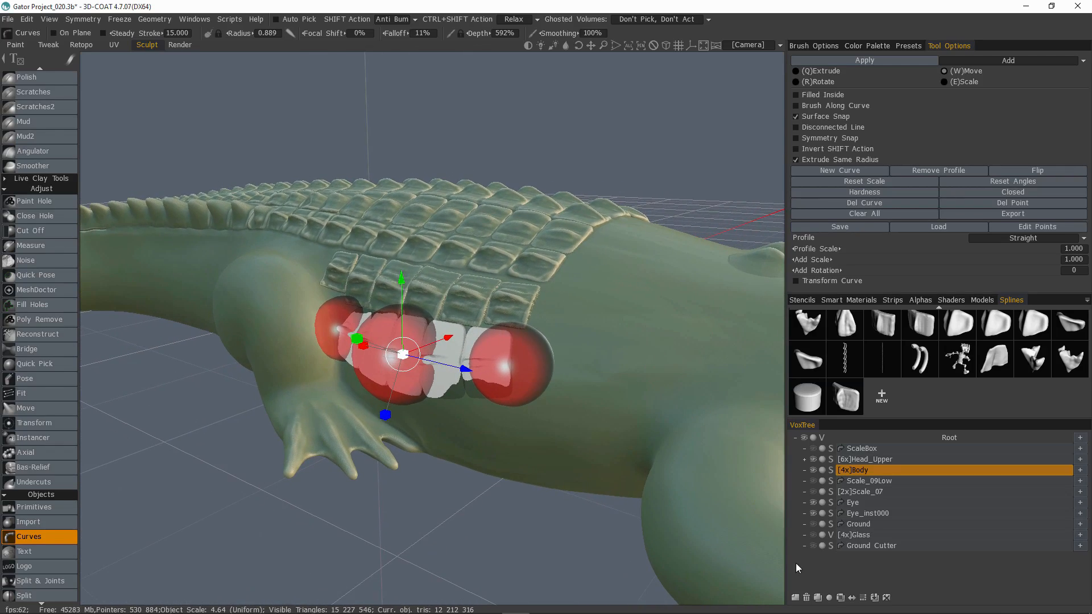
- Add a new voxel layer after Body, raise its density to 4x, and apply the curve's scales to it
click(864, 474)
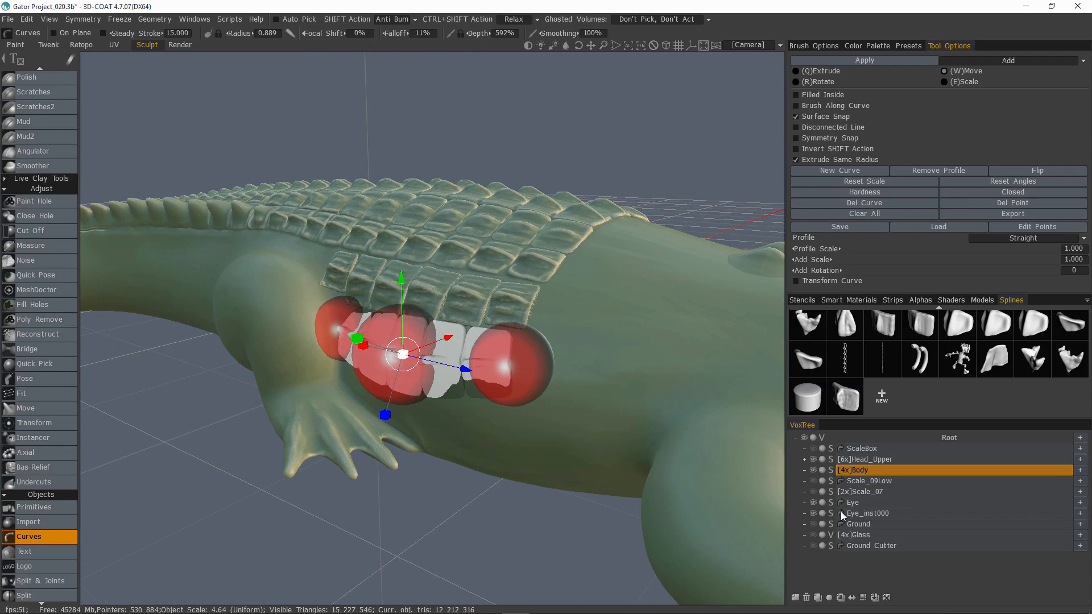
click(796, 599)
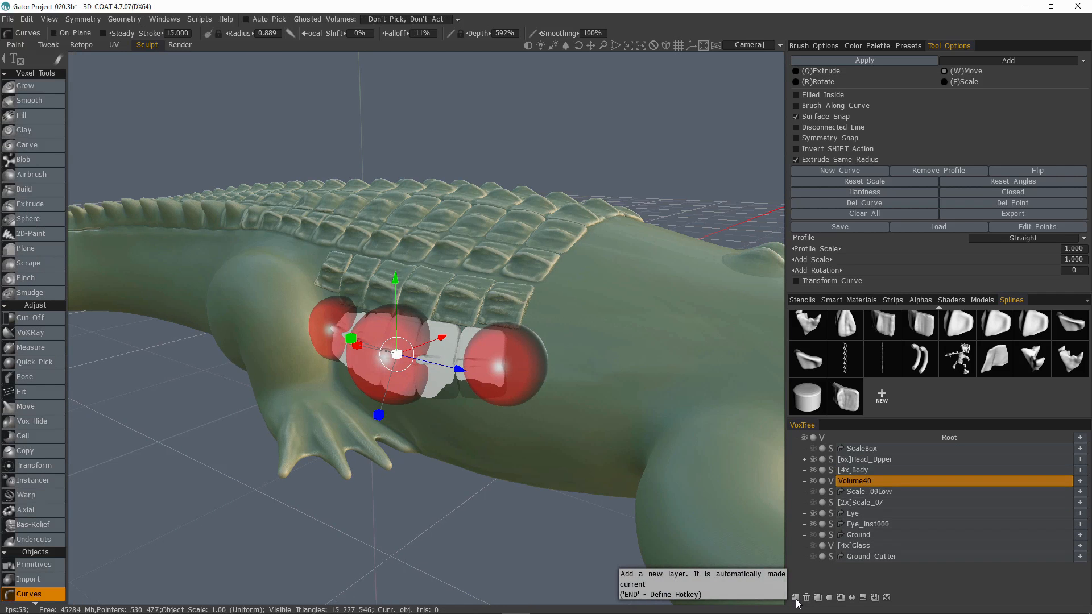
click(863, 597)
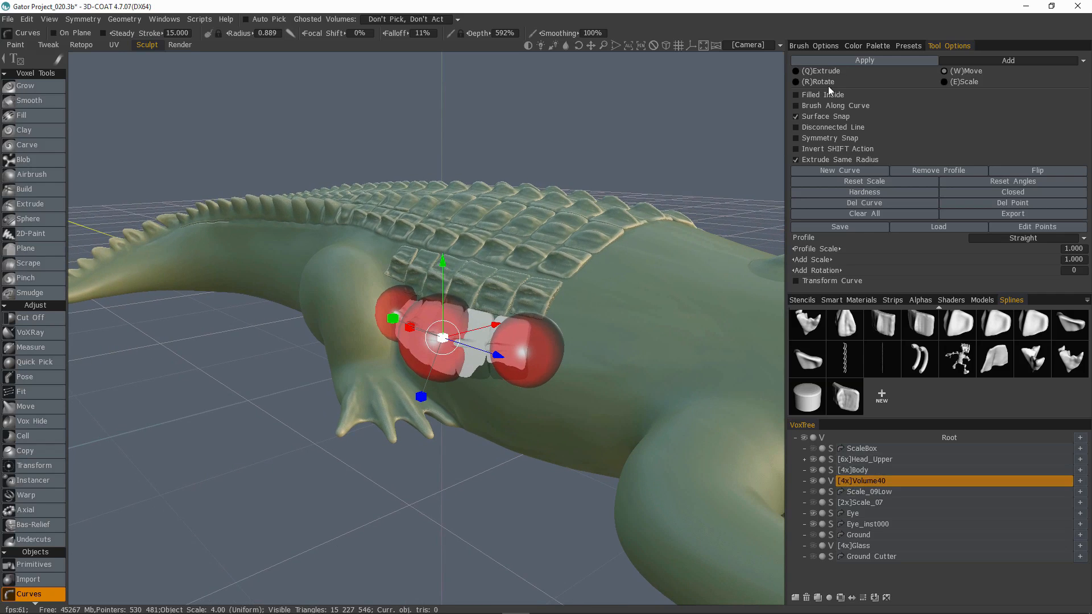
click(25, 86)
- Isolate the Volume40 layer to check the applied scales, and restore the other objects' visibility
alt+drag(728, 382, 693, 329)
alt+click(813, 480)
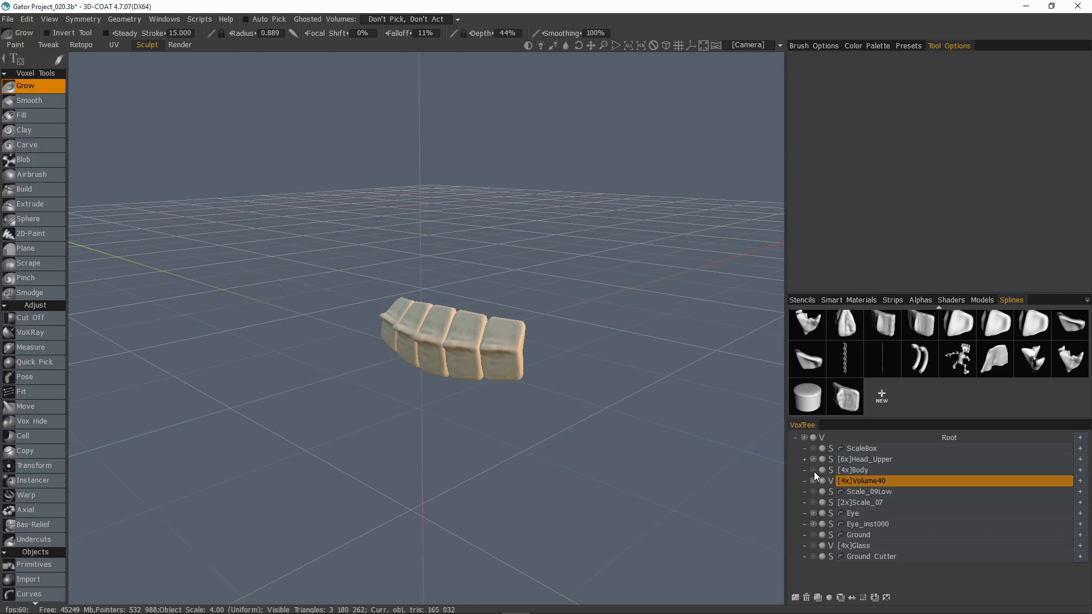
alt+click(813, 481)
- Reshape the new scale row with the Move tool to fit it against the flank below the lowest row
mouse_move(490, 378)
alt+mouse_down()
mouse_move(520, 379)
mouse_move(525, 443)
mouse_move(517, 384)
mouse_move(452, 405)
mouse_move(446, 419)
alt+mouse_up()
key(space)
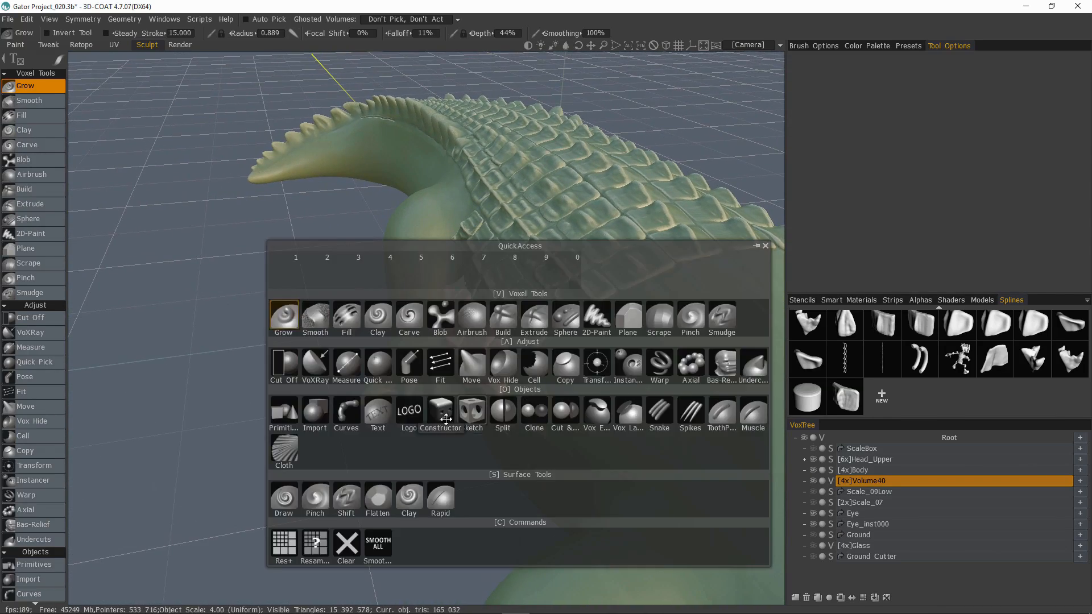
click(471, 364)
alt+drag(471, 364, 507, 397)
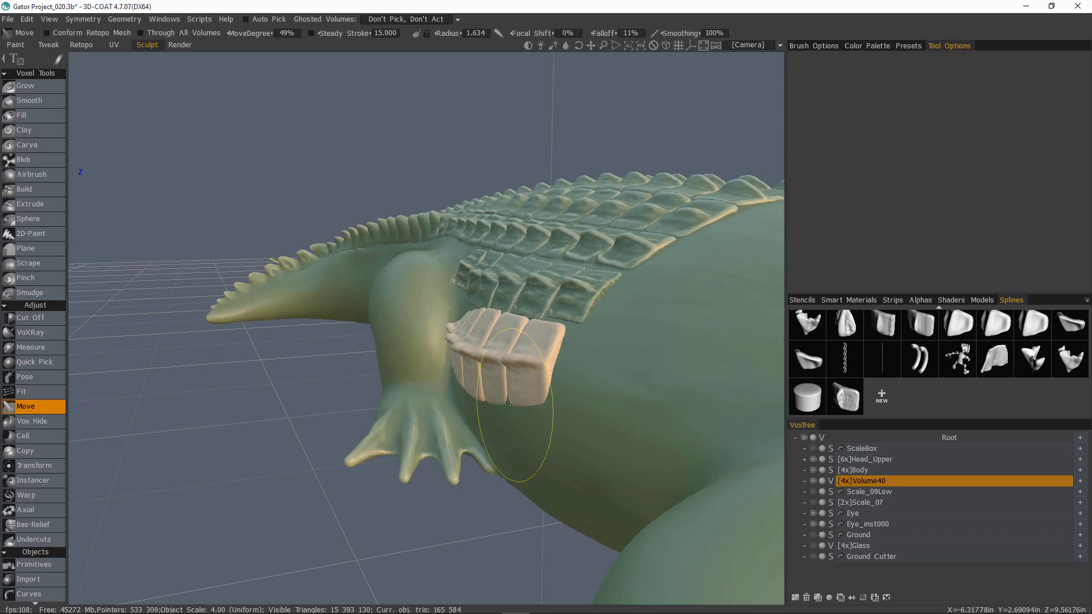
drag(518, 409, 521, 418)
mouse_move(546, 448)
alt+mouse_down()
mouse_move(434, 360)
mouse_move(465, 354)
mouse_move(378, 317)
mouse_move(541, 360)
mouse_move(519, 343)
alt+mouse_up()
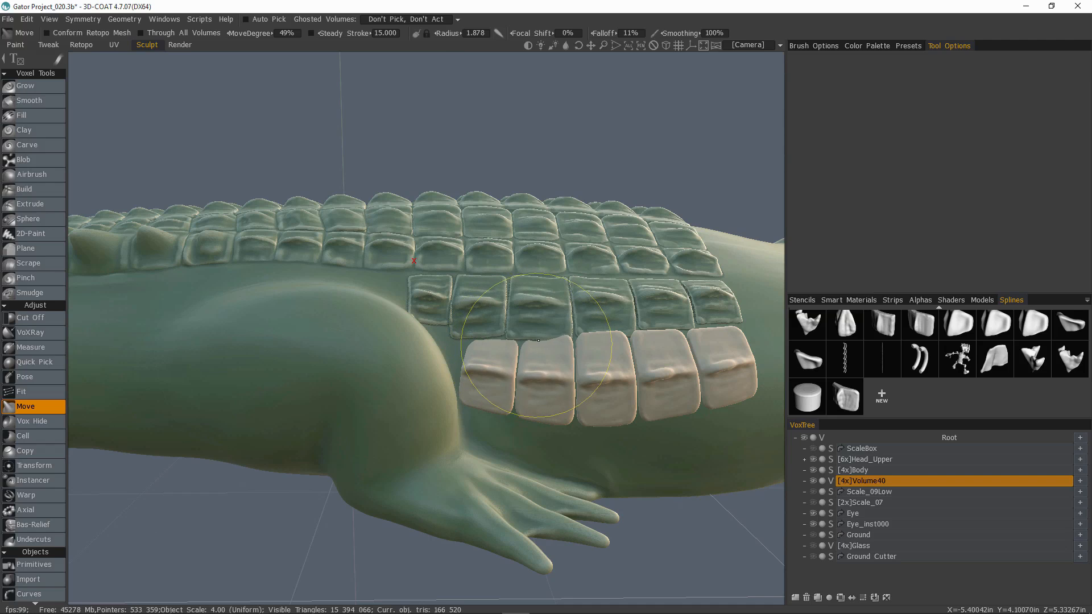
alt+drag(446, 352, 523, 392)
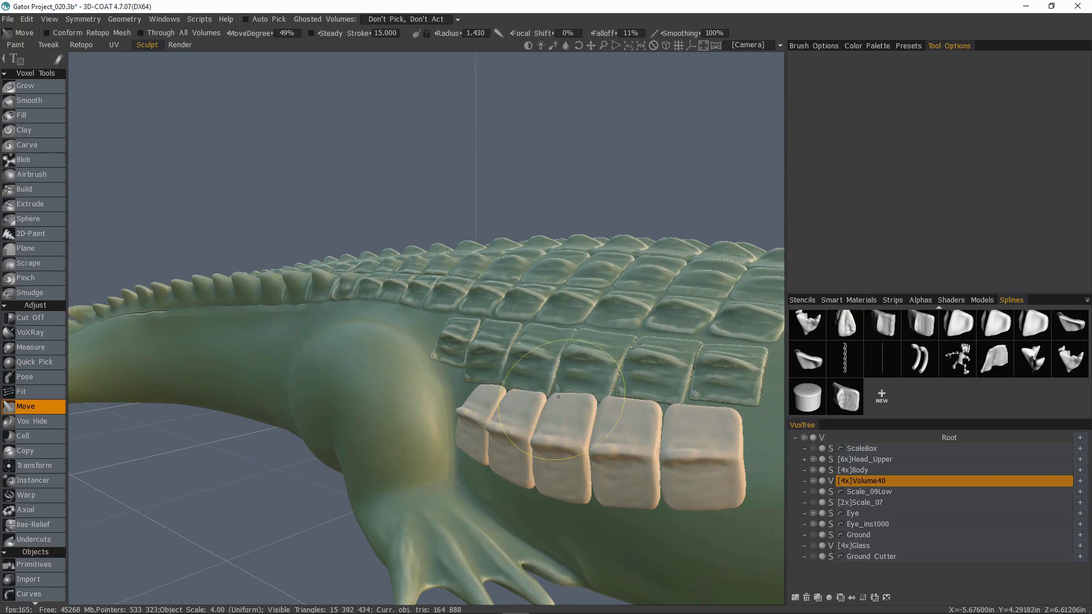
alt+drag(580, 403, 677, 455)
alt+drag(520, 409, 569, 392)
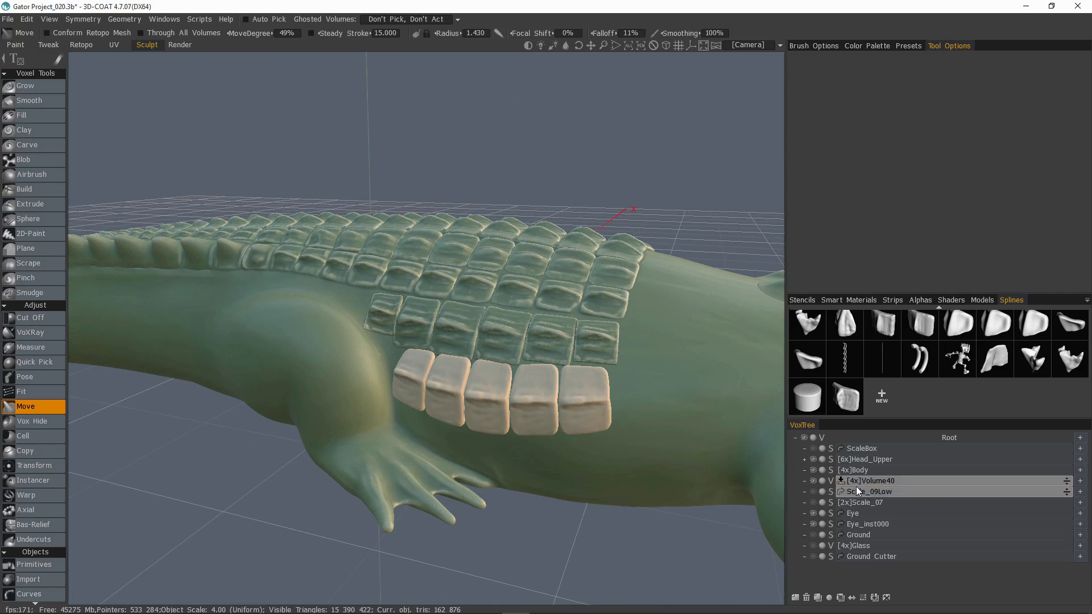
- Merge the Volume40 scale row into the Body object
click(949, 481)
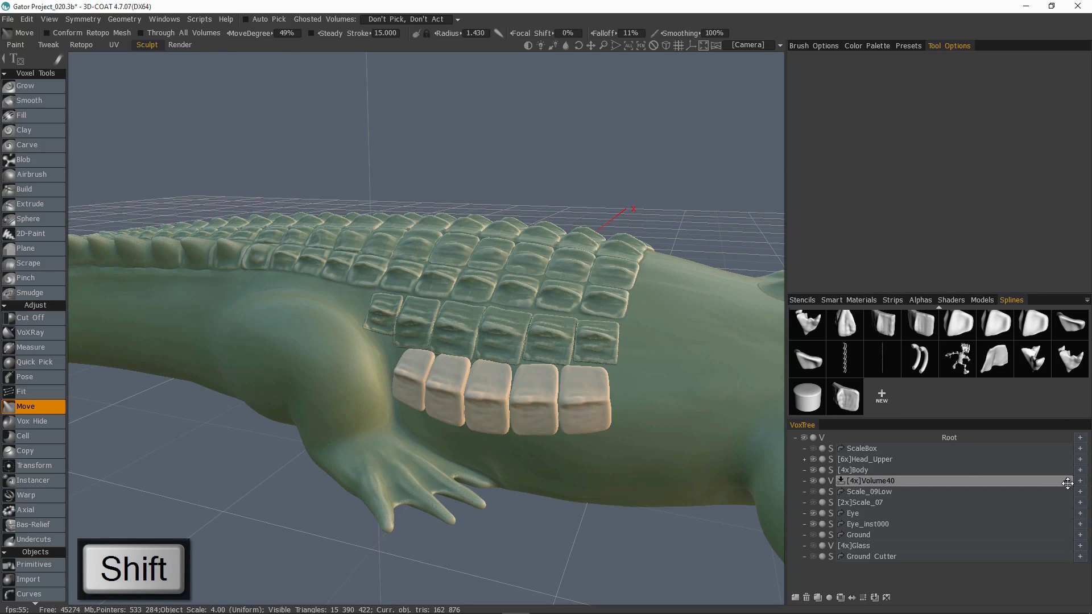
shift+drag(1066, 481, 1051, 475)
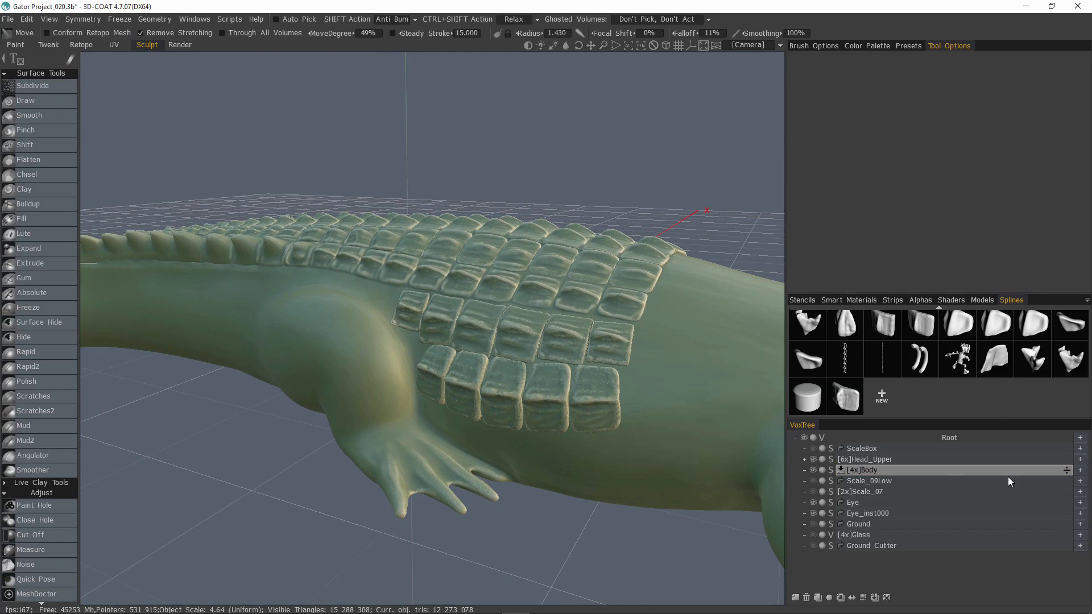
right_click(875, 471)
mouse_move(841, 600)
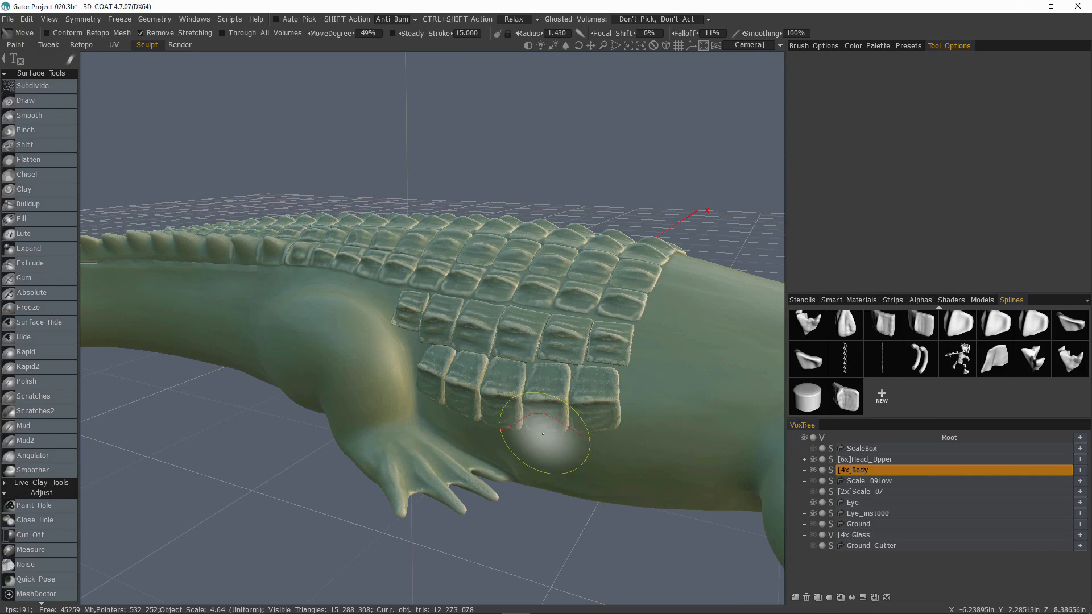
- Add another voxel layer and load the last scale model from the models library as its primitive
right_drag(697, 517, 705, 499)
mouse_move(705, 504)
mouse_down()
mouse_move(731, 438)
mouse_move(721, 451)
mouse_move(629, 298)
mouse_move(575, 377)
mouse_move(585, 391)
mouse_move(558, 397)
mouse_move(514, 368)
mouse_move(514, 449)
mouse_up()
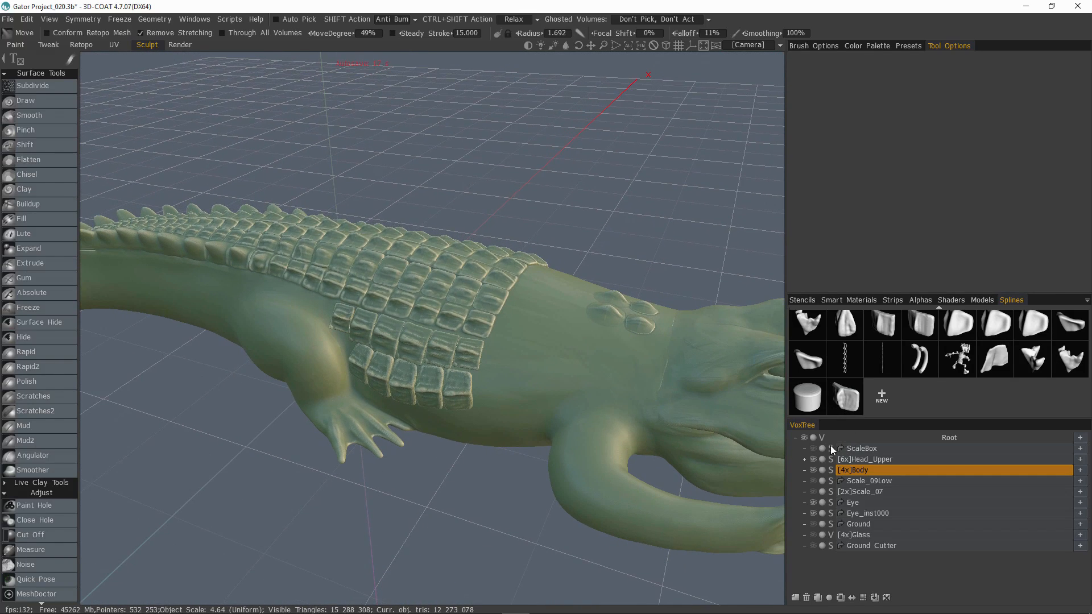
click(799, 600)
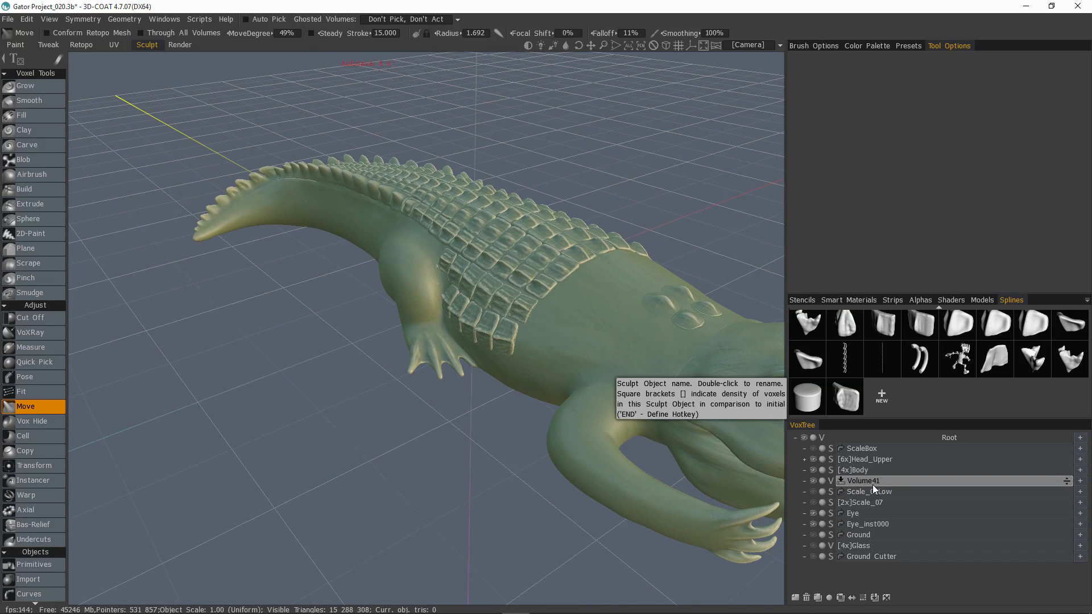
click(33, 565)
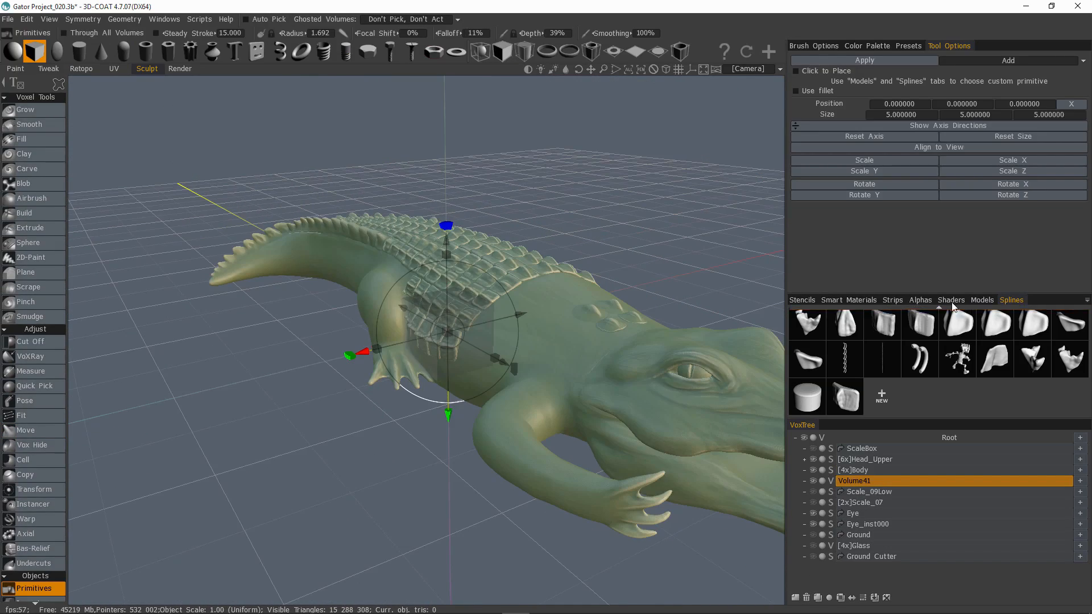
click(983, 300)
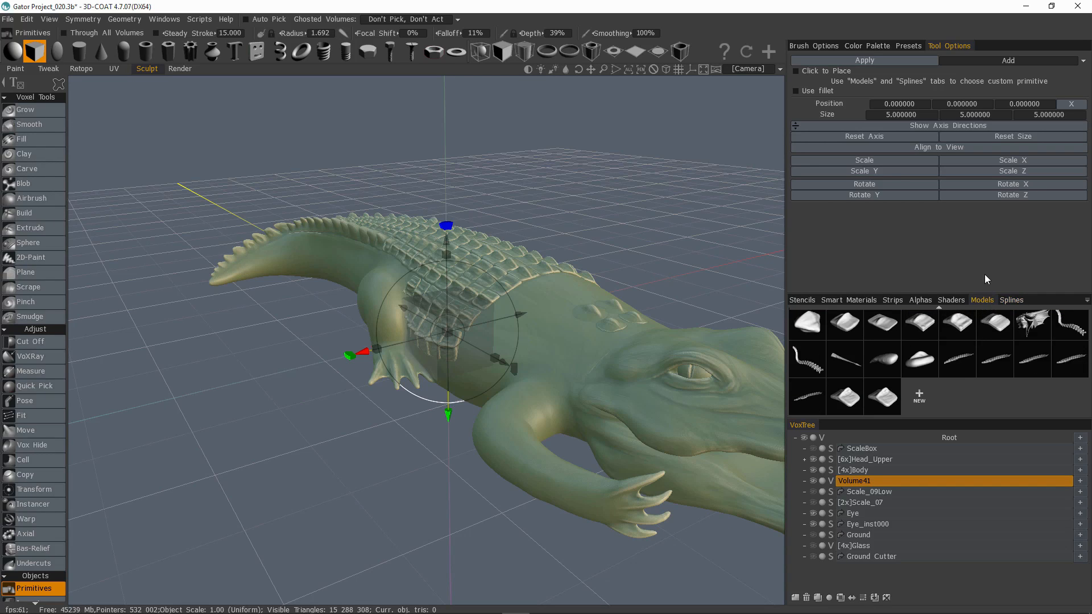
click(881, 403)
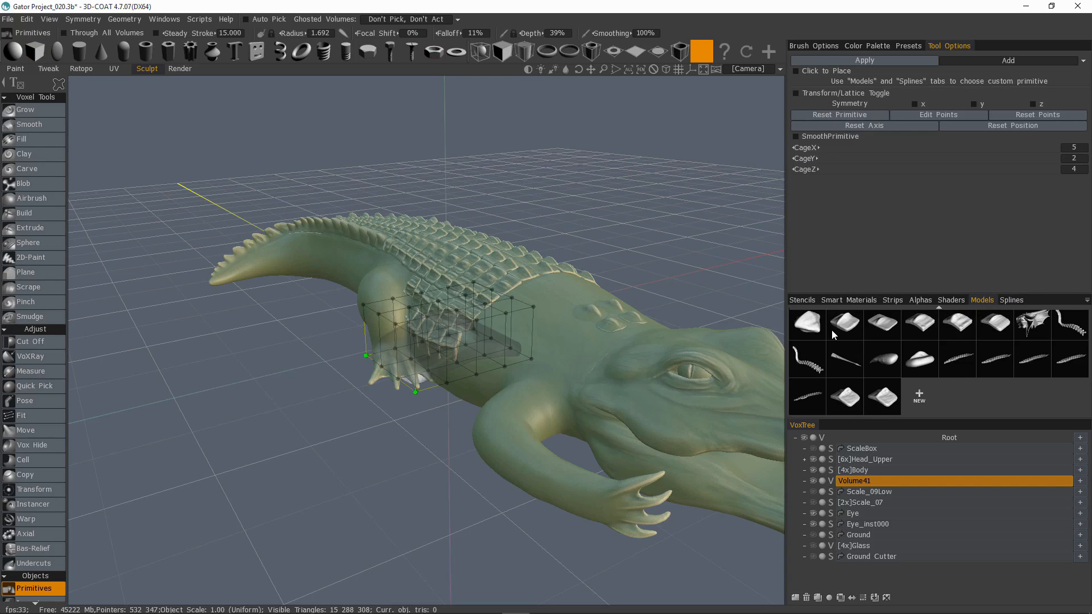
- Compare the bare neck area behind the head with the neck scales in the alligator reference photo
drag(335, 367, 373, 285)
alt+right_drag(690, 281, 713, 171)
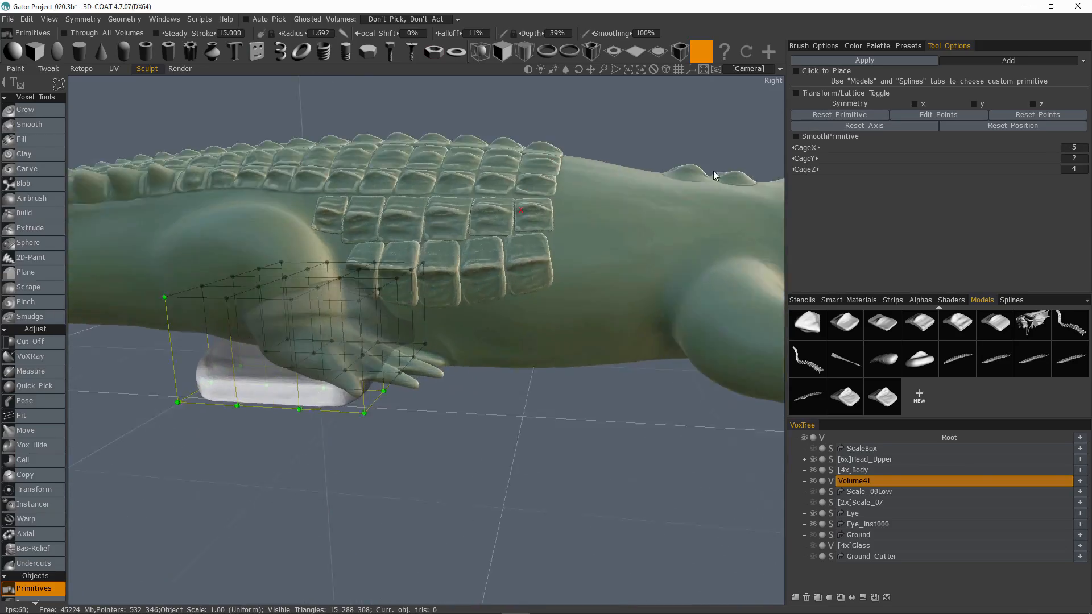
alt+drag(713, 171, 558, 348)
alt+middle_drag(557, 349, 586, 397)
alt+drag(585, 398, 582, 344)
click(869, 47)
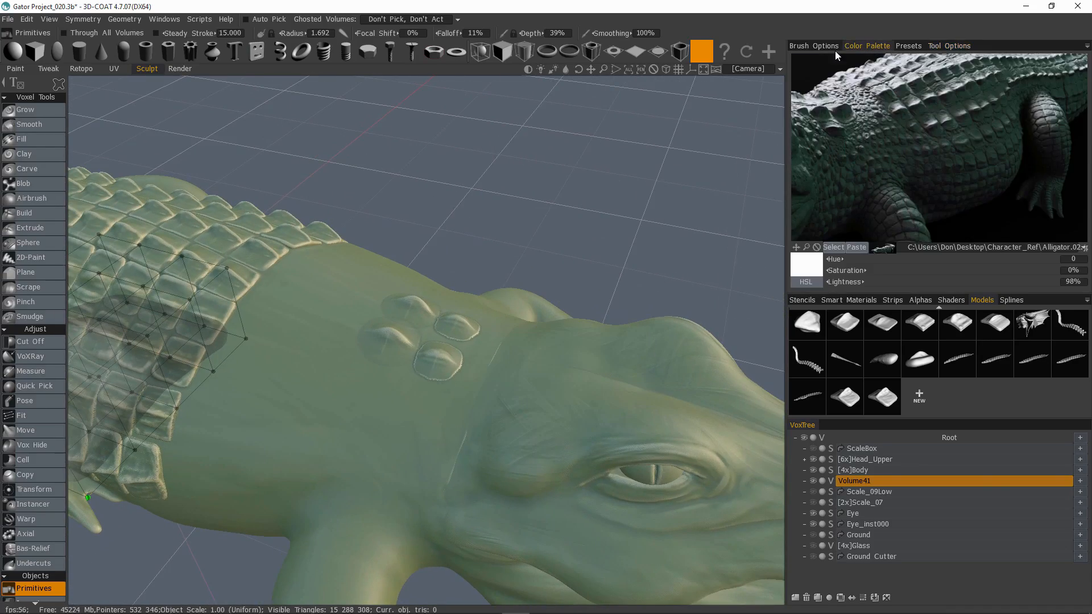
middle_drag(900, 133, 1004, 162)
alt+drag(563, 310, 318, 375)
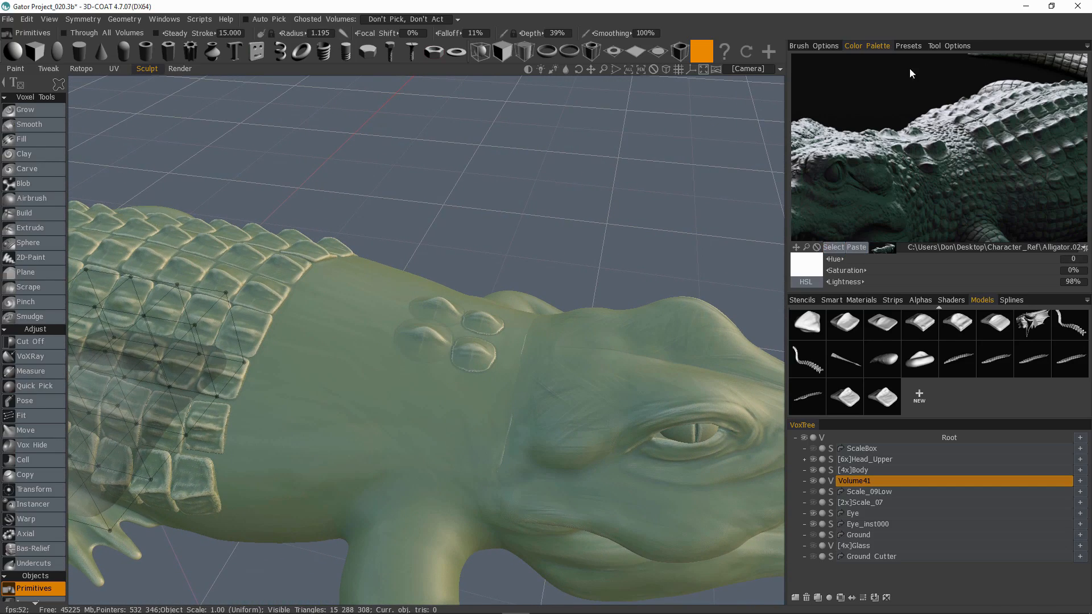
click(947, 47)
- Enable Click to Place and Use Stroke Direction for the scale primitive, with the neck area framed
alt+right_drag(722, 197, 873, 204)
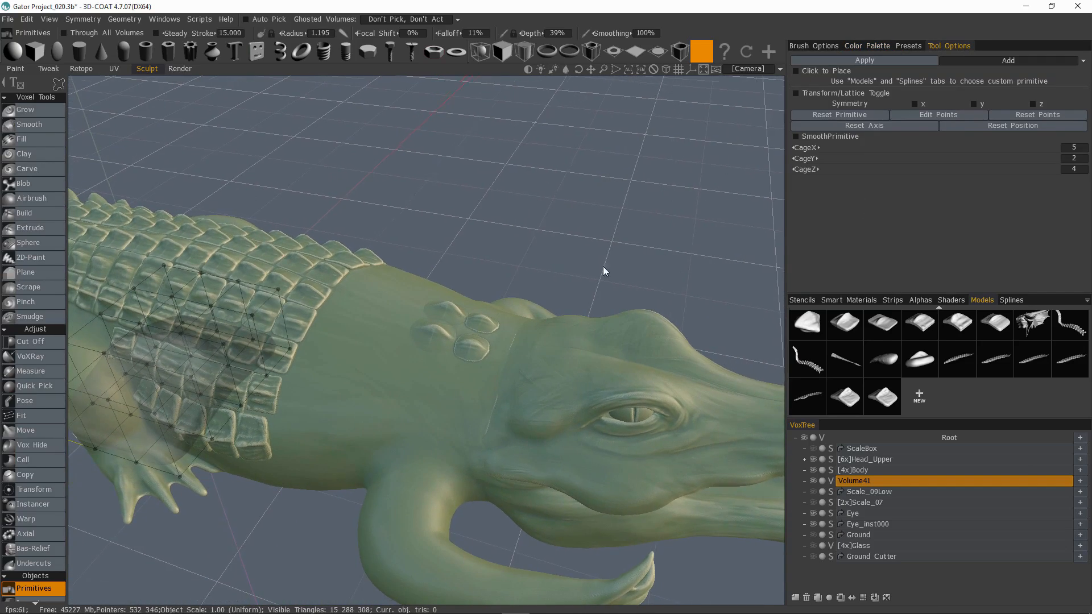
alt+right_drag(603, 266, 412, 378)
alt+drag(412, 377, 429, 354)
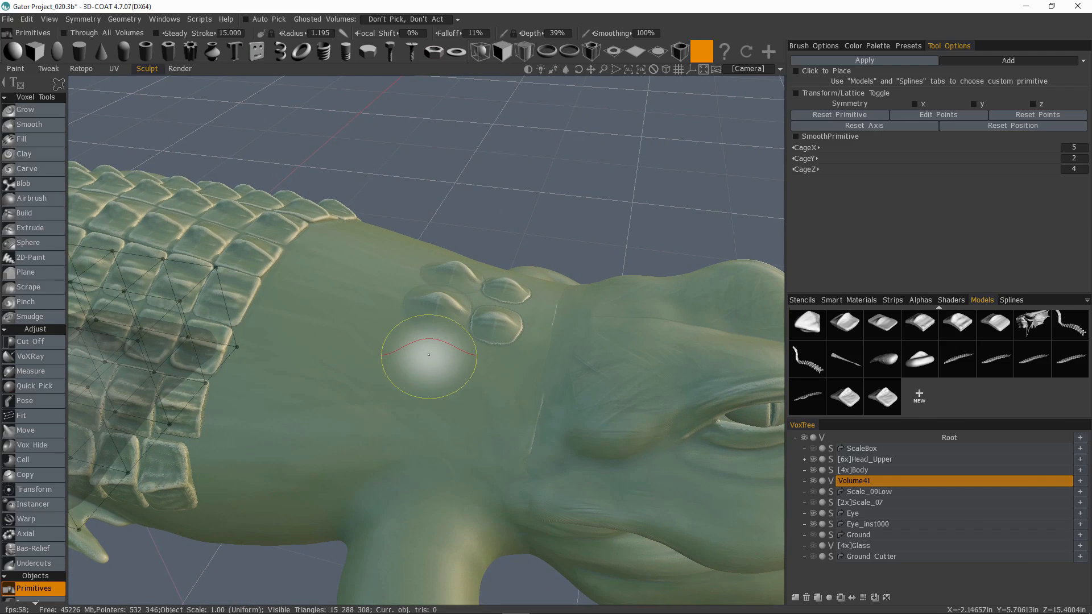
click(795, 71)
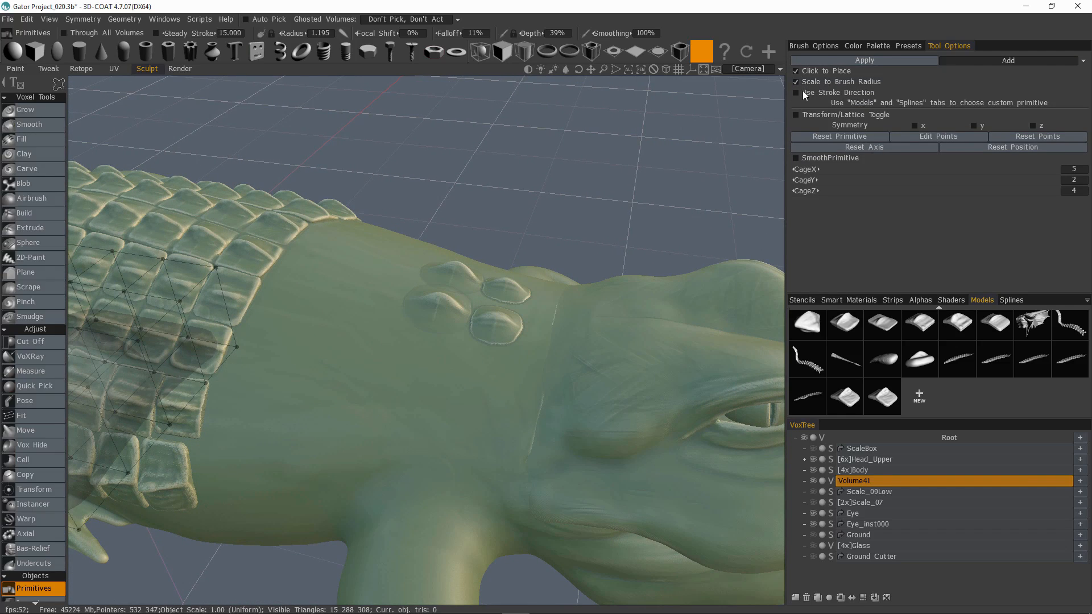
click(796, 93)
alt+drag(449, 338, 419, 368)
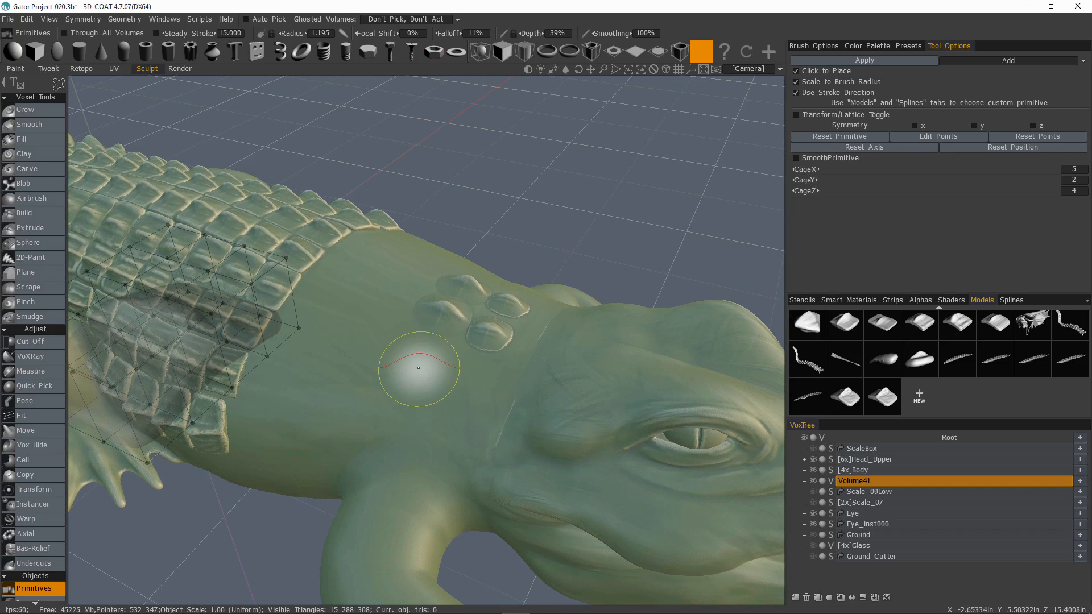
alt+drag(499, 205, 221, 338)
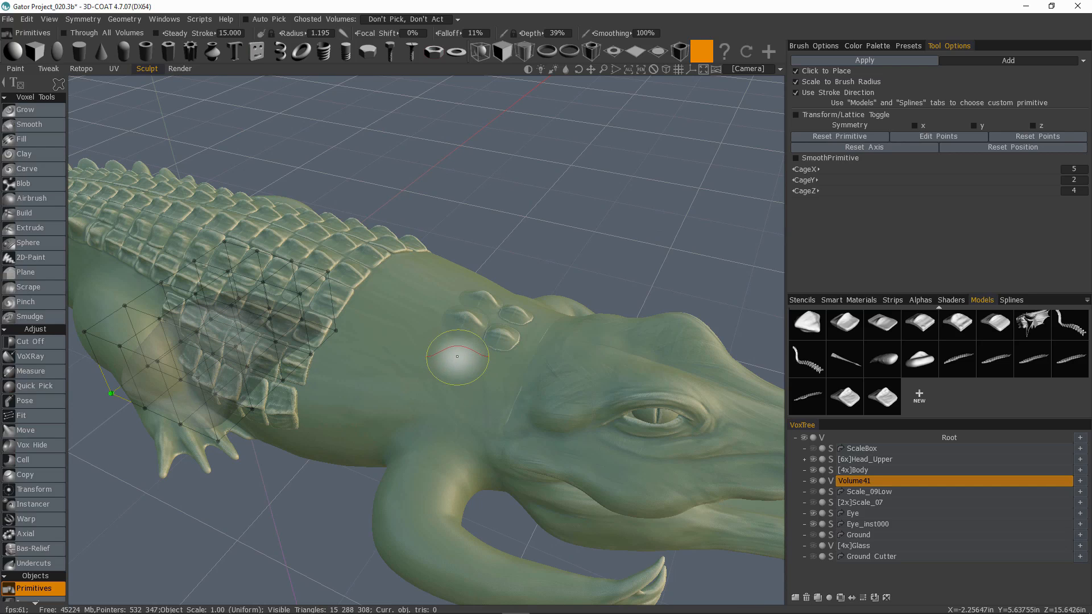
mouse_move(457, 357)
alt+mouse_down()
mouse_move(451, 292)
mouse_move(463, 353)
mouse_move(453, 356)
alt+mouse_up()
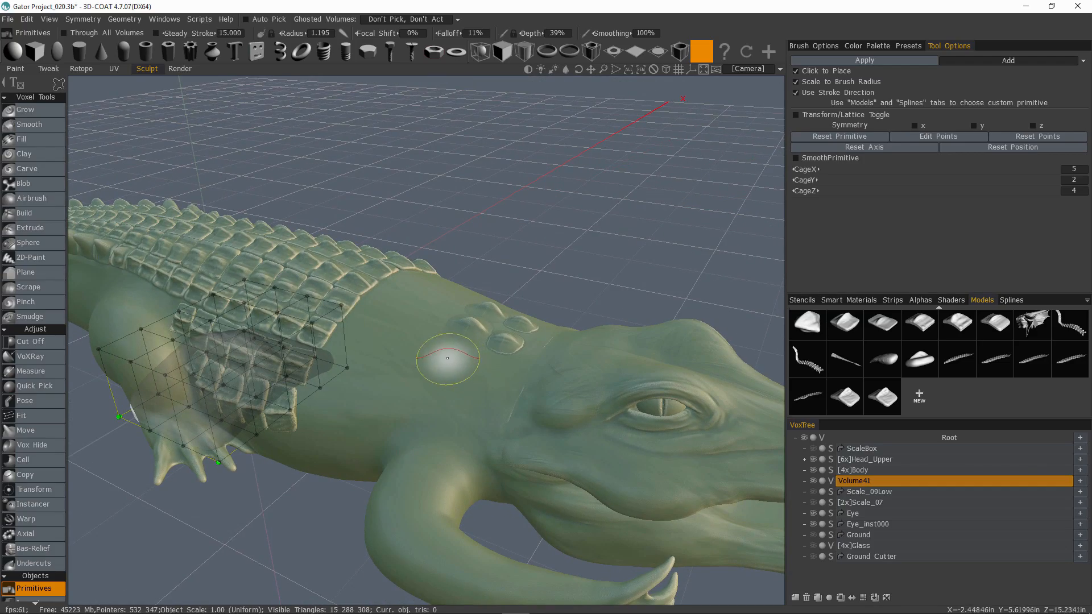
- Place the scale primitive on the side of the neck, next to the four raised scales, using a 1.195 brush radius
click(448, 359)
alt+drag(563, 423, 518, 414)
alt+right_drag(518, 415, 582, 398)
alt+drag(583, 398, 467, 341)
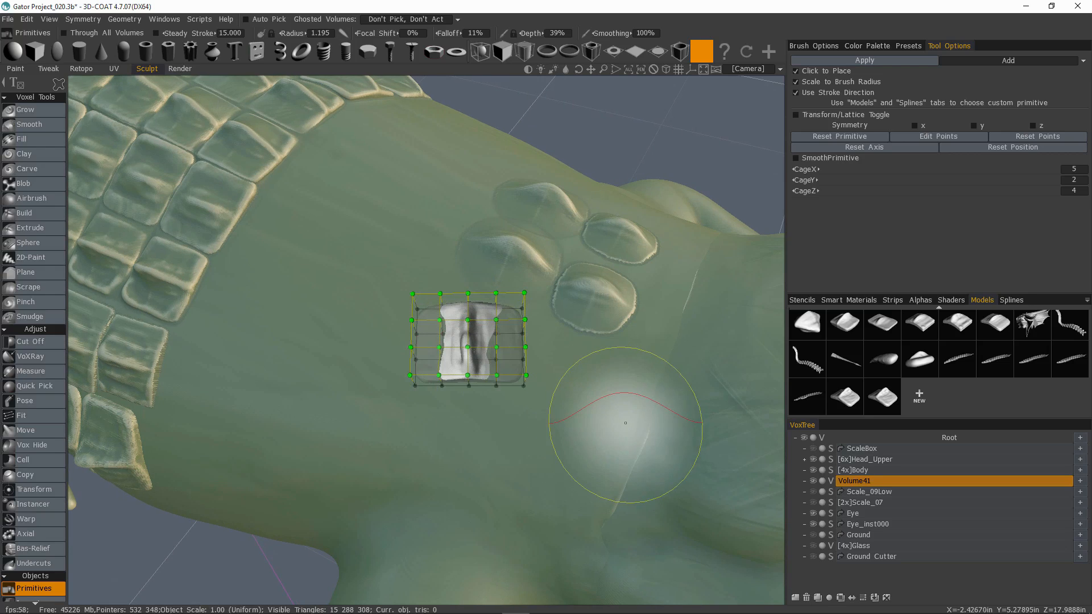
- Place the scale primitive beside the four raised neck scales with a 1.041 brush radius and fit it to the neck surface using the transform gizmo
alt+drag(512, 390, 500, 365)
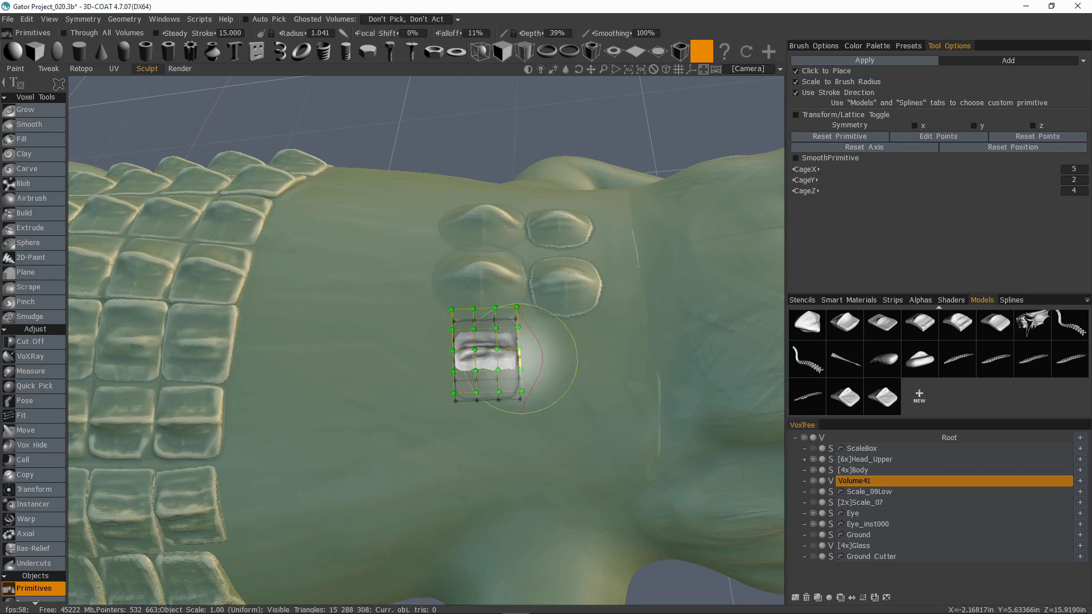
alt+drag(331, 364, 711, 284)
click(797, 114)
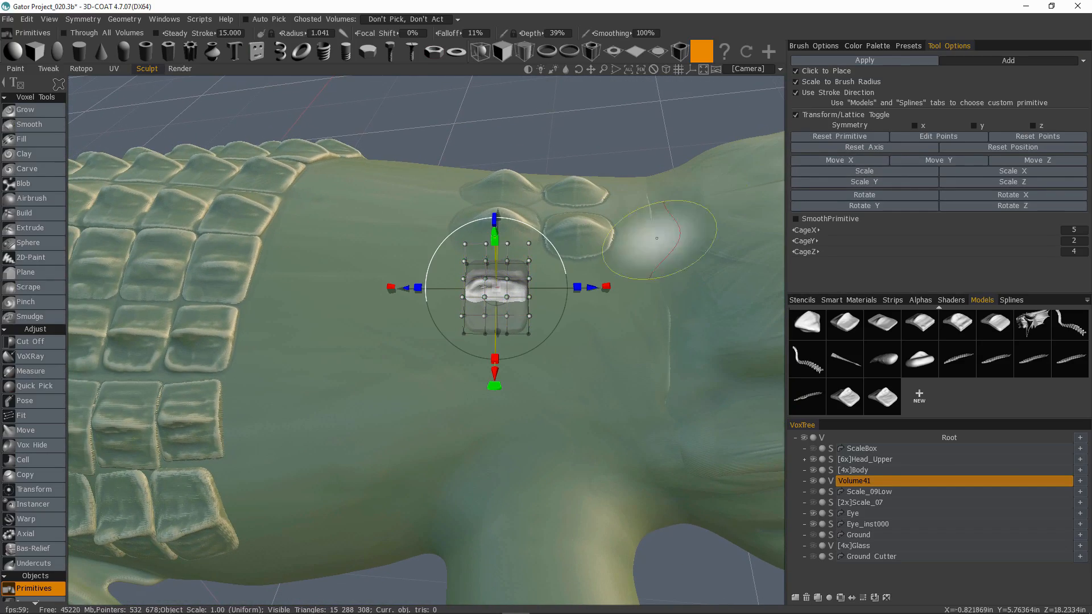
alt+drag(640, 387, 705, 319)
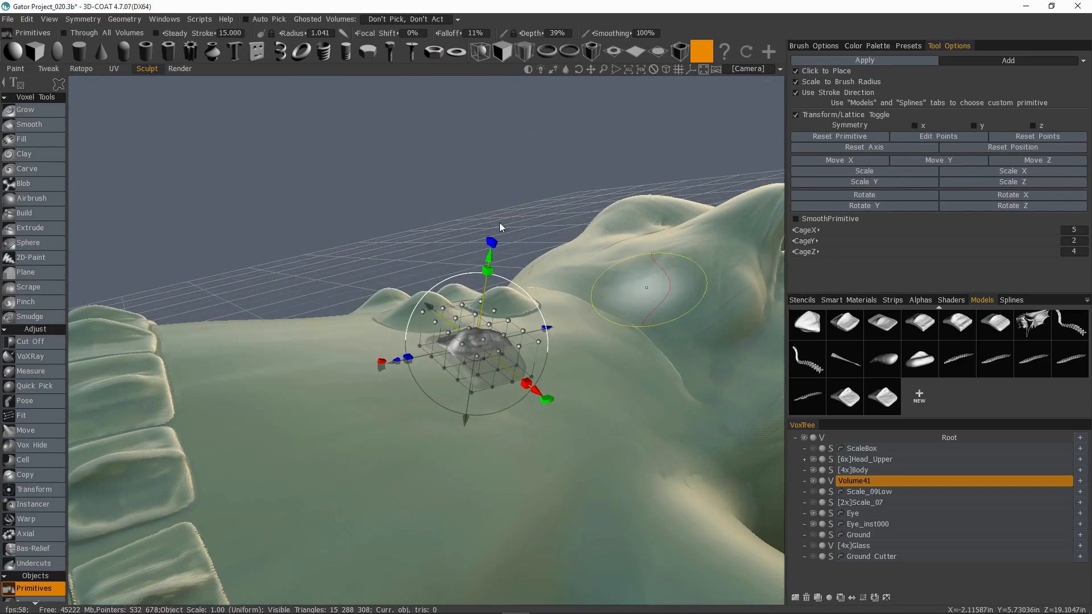
mouse_move(486, 262)
mouse_down()
mouse_move(490, 254)
mouse_move(247, 228)
mouse_move(419, 360)
mouse_move(539, 390)
mouse_move(451, 330)
mouse_move(459, 230)
mouse_move(391, 258)
mouse_move(385, 404)
mouse_move(378, 432)
mouse_move(361, 419)
mouse_up()
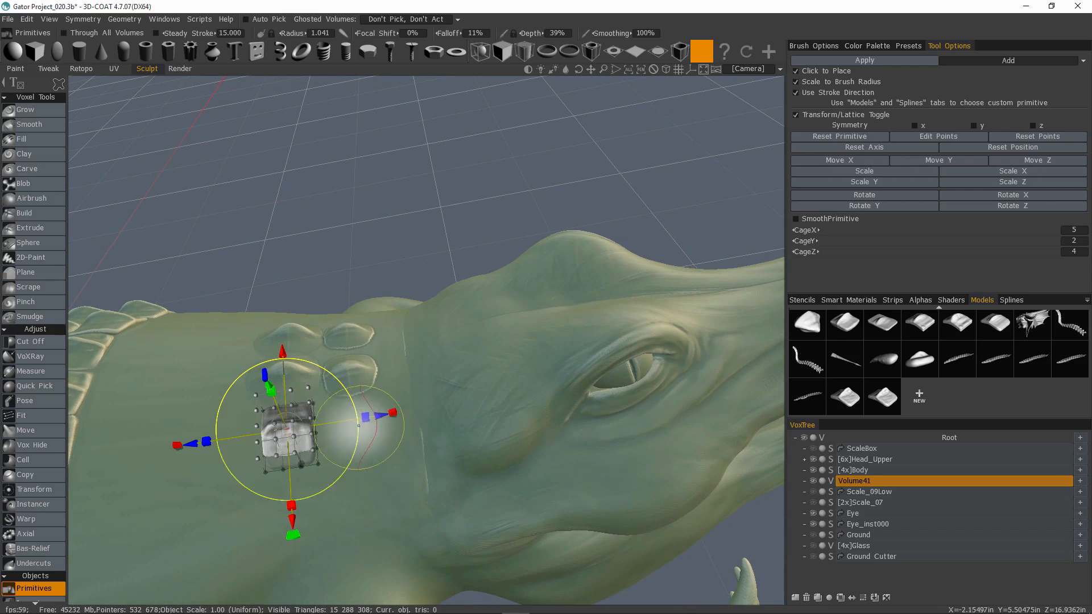
drag(341, 476, 468, 468)
- Raise the scale layer's resolution to 4x, apply the scale primitive to it, and activate Grow to inspect the new scale
click(862, 597)
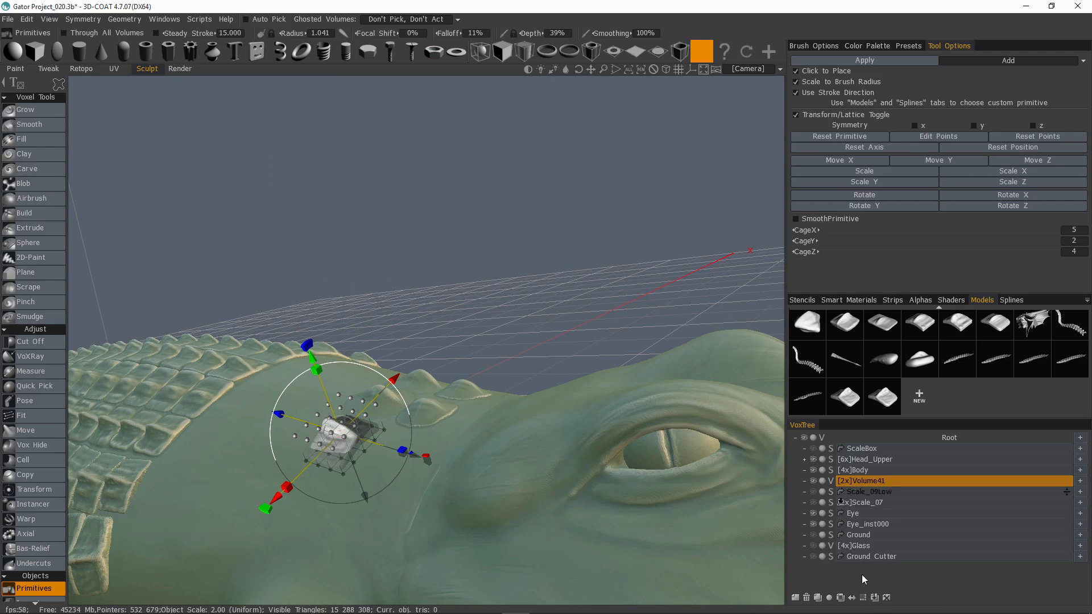
key(Return)
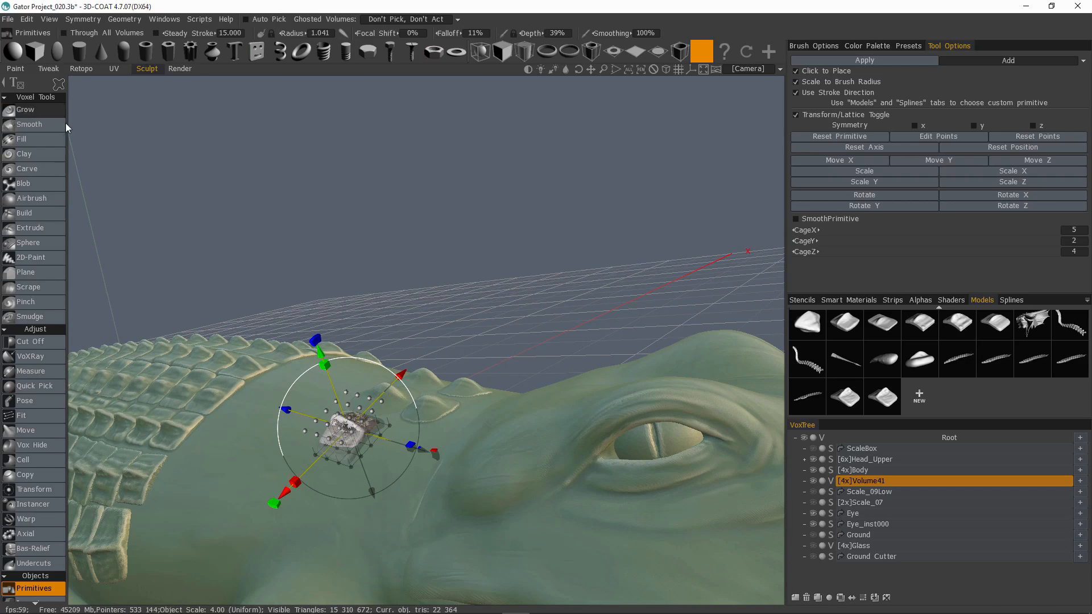
click(56, 112)
alt+drag(364, 273, 134, 119)
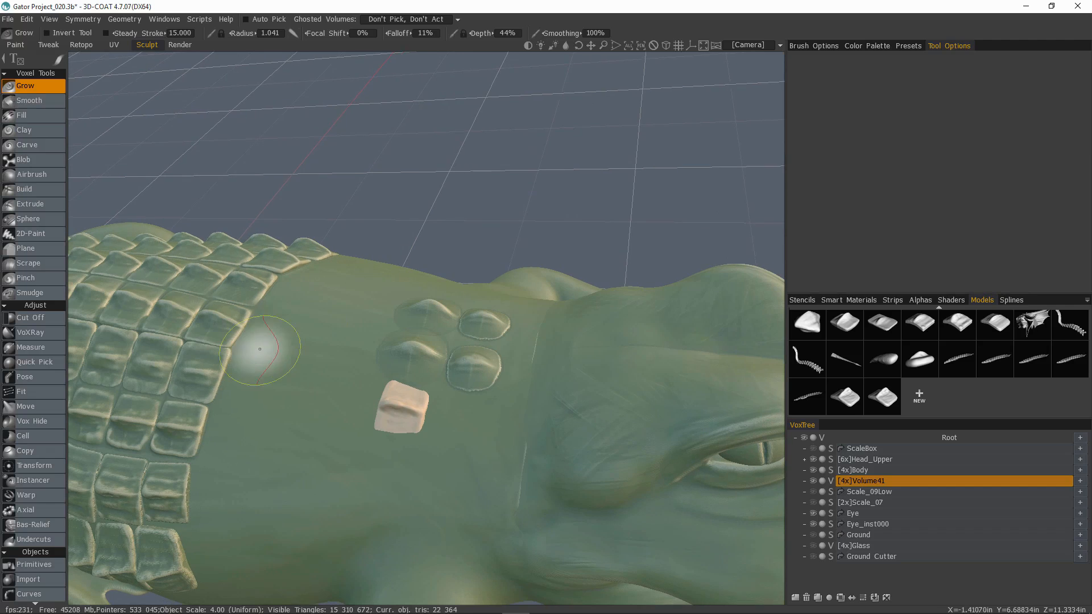
- Place another scale primitive on the head side of the new scale, with lattice mode active and a 0.647 brush radius
click(35, 565)
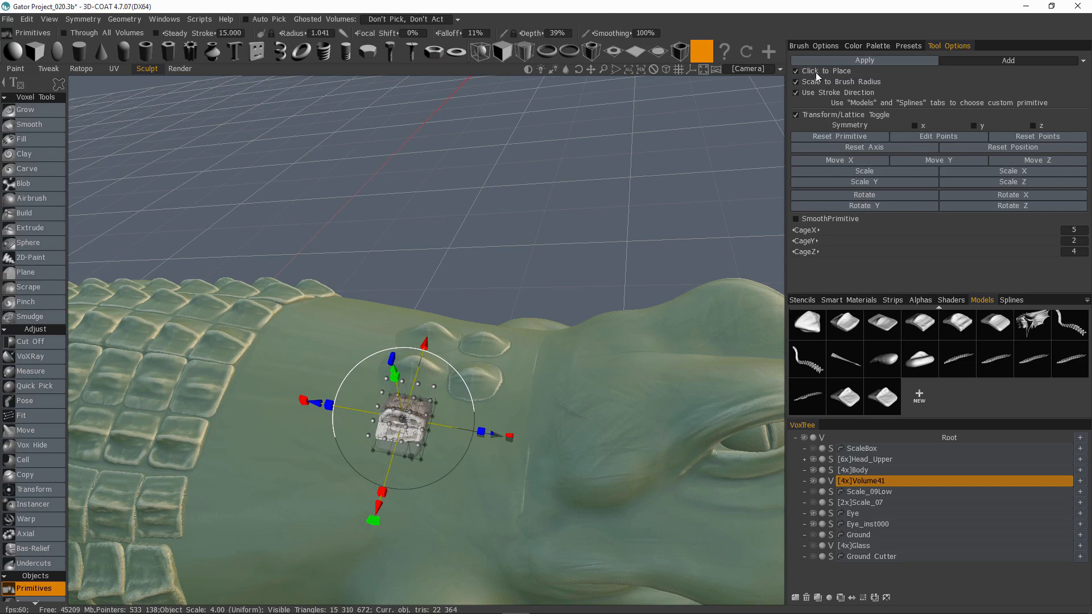
click(795, 115)
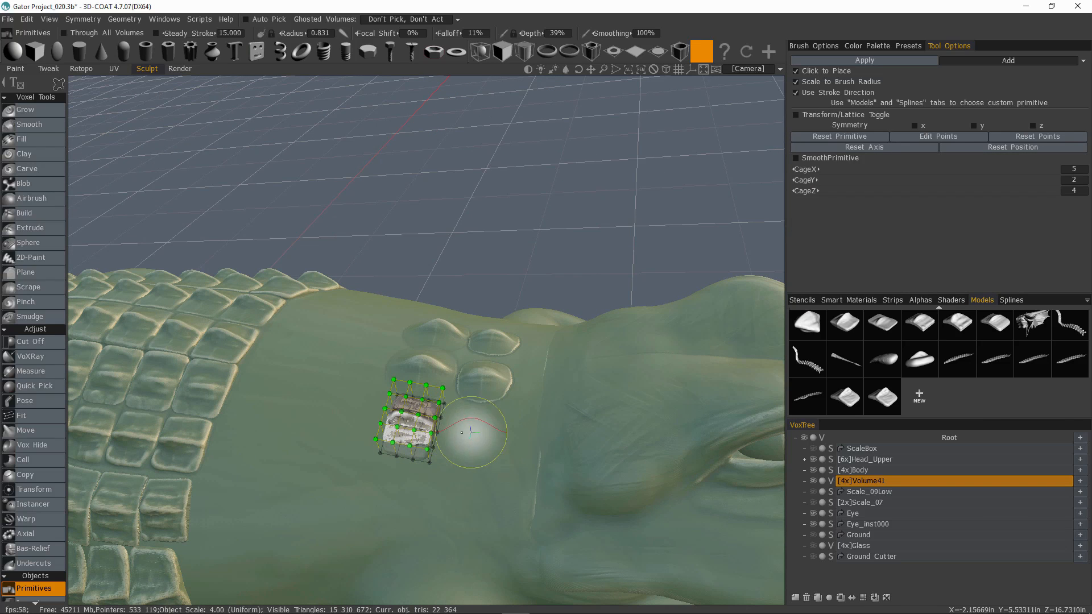
mouse_move(473, 432)
alt+mouse_down()
mouse_move(484, 483)
mouse_move(473, 430)
alt+mouse_up()
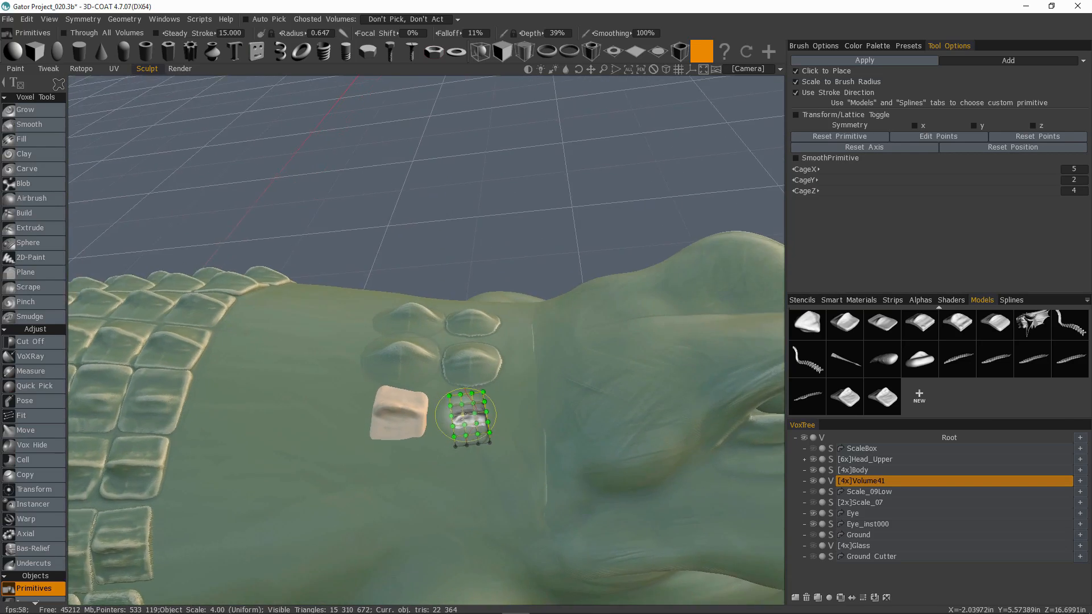
alt+right_drag(473, 430, 486, 463)
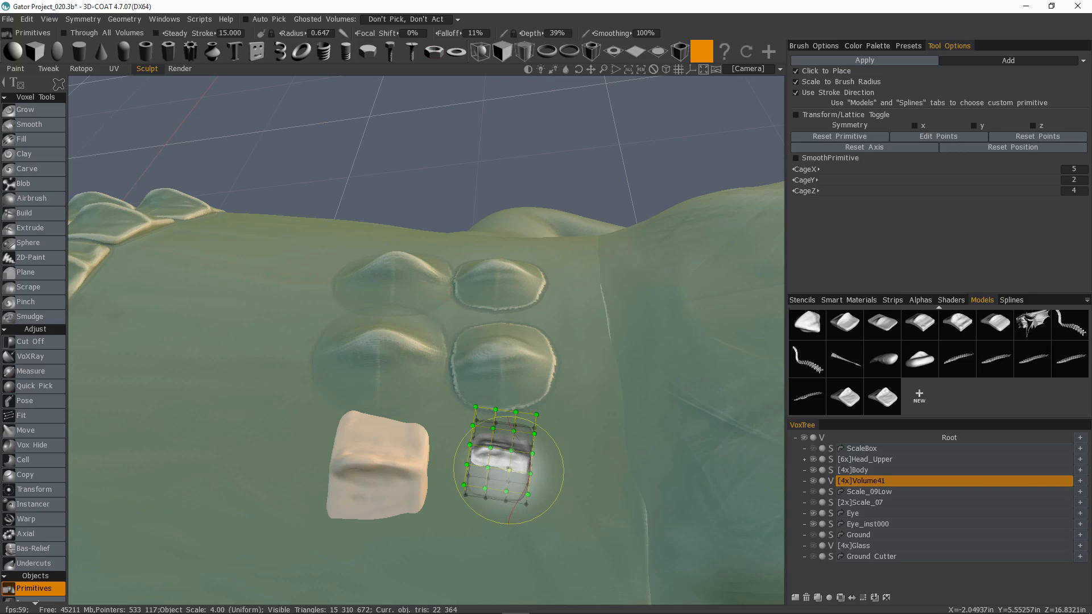
- Fit the smaller scale primitive to the neck surface with the transform gizmo and apply it to the scale layer
click(796, 115)
alt+drag(600, 435, 515, 392)
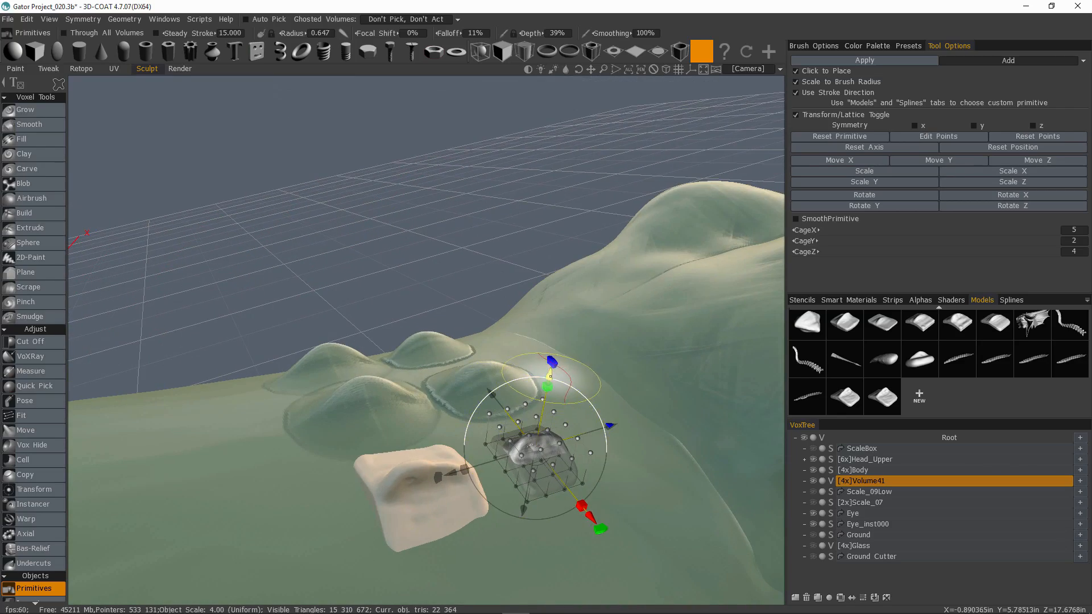
mouse_move(571, 439)
alt+mouse_down()
mouse_move(575, 462)
mouse_move(568, 428)
alt+mouse_up()
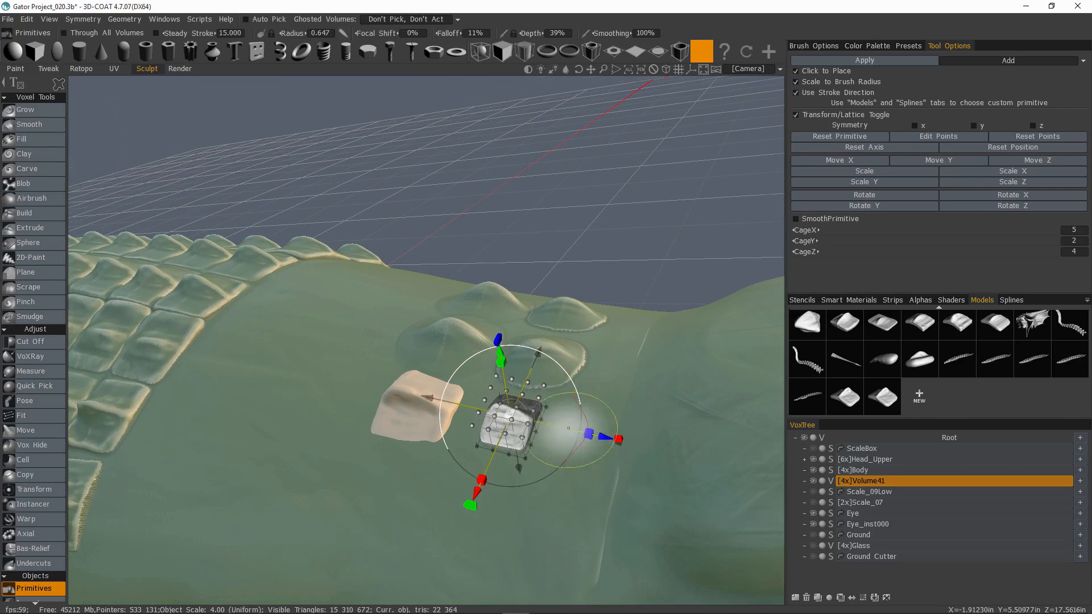
alt+drag(464, 504, 433, 425)
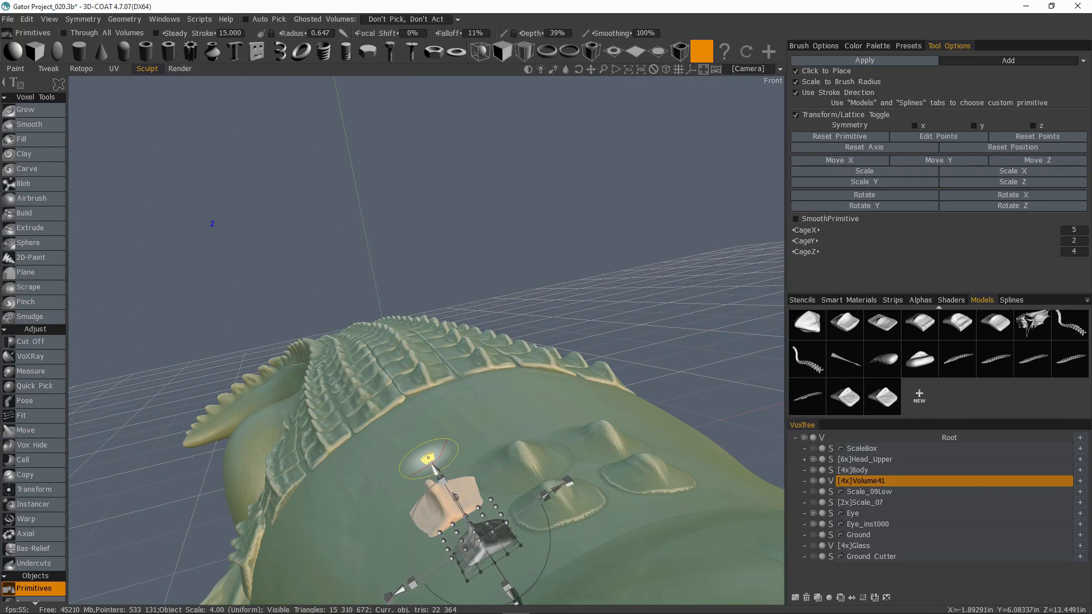
alt+drag(485, 482, 507, 502)
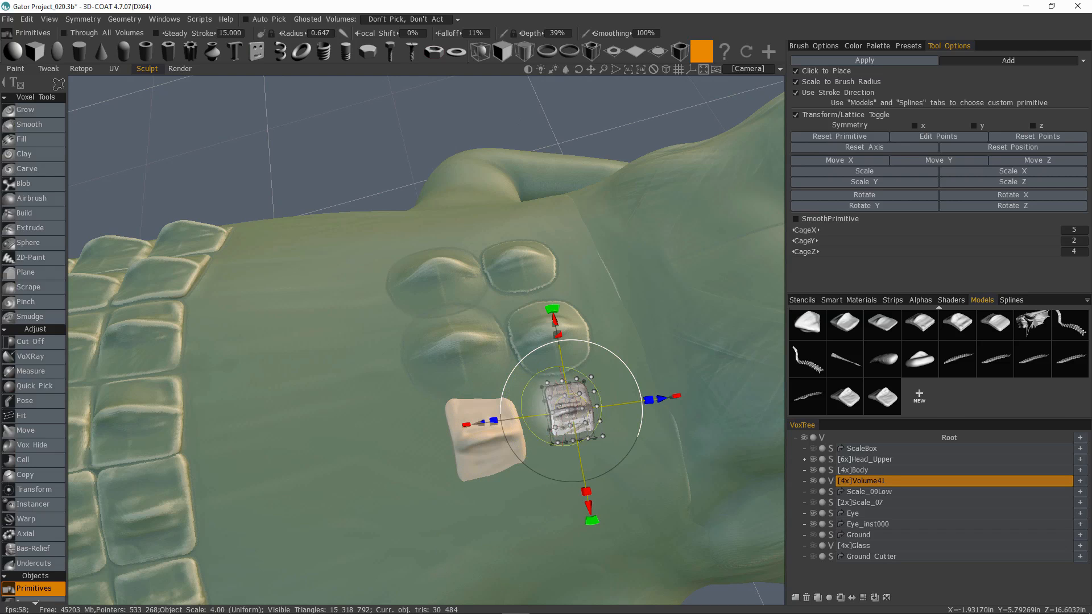
- Examine the two new neck scales alongside the raised neck scales and the scale rows on the body
alt+drag(546, 443, 498, 406)
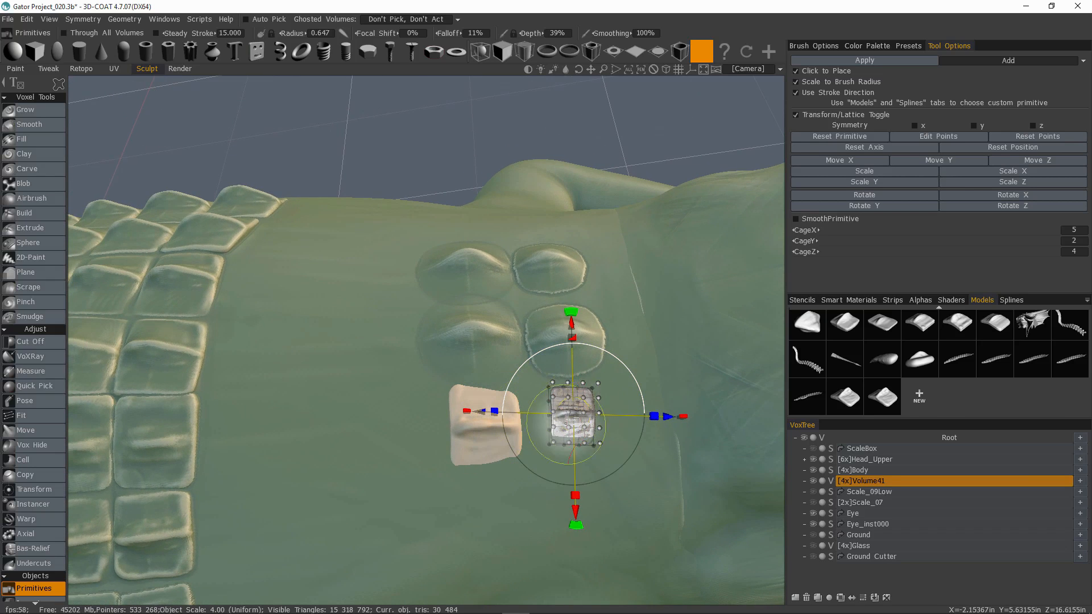
alt+drag(563, 435, 488, 529)
alt+drag(531, 475, 465, 323)
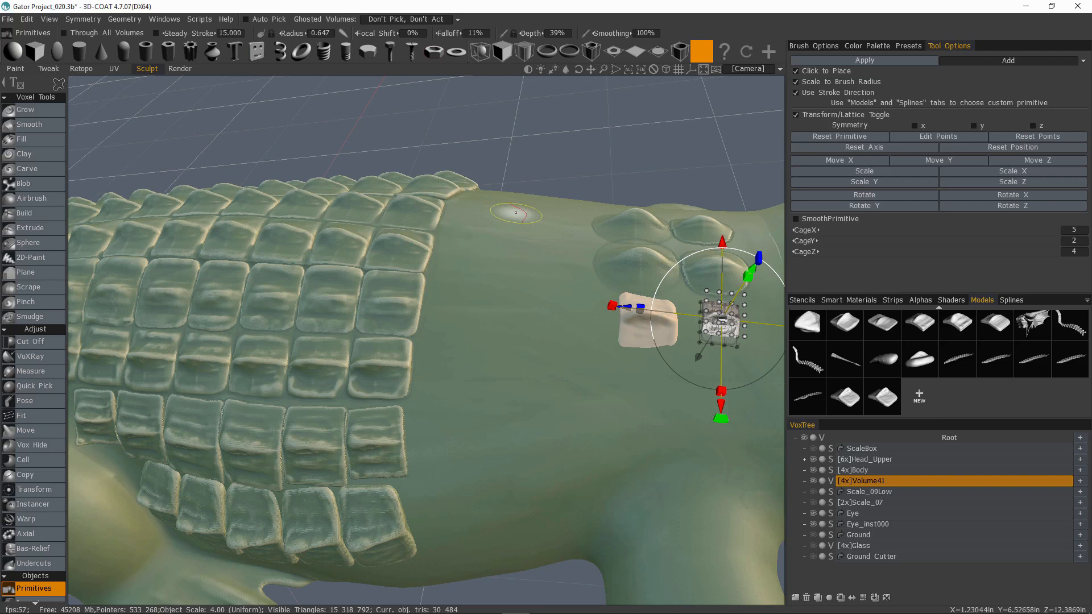
alt+drag(735, 310, 721, 312)
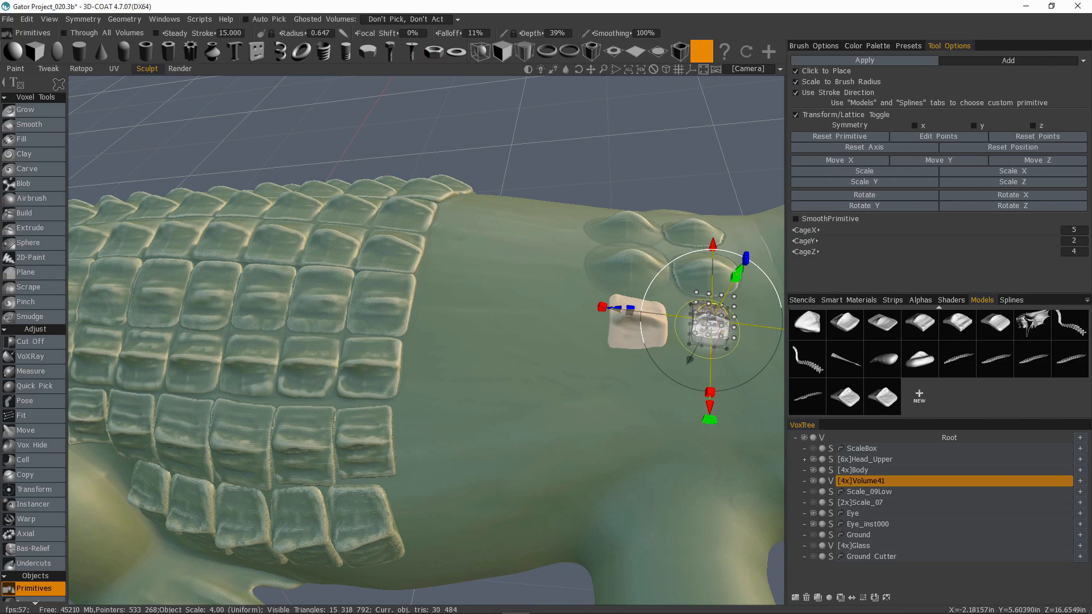
mouse_move(703, 328)
alt+right_down()
mouse_move(361, 419)
mouse_move(403, 418)
alt+right_up()
alt+middle_drag(392, 389, 459, 407)
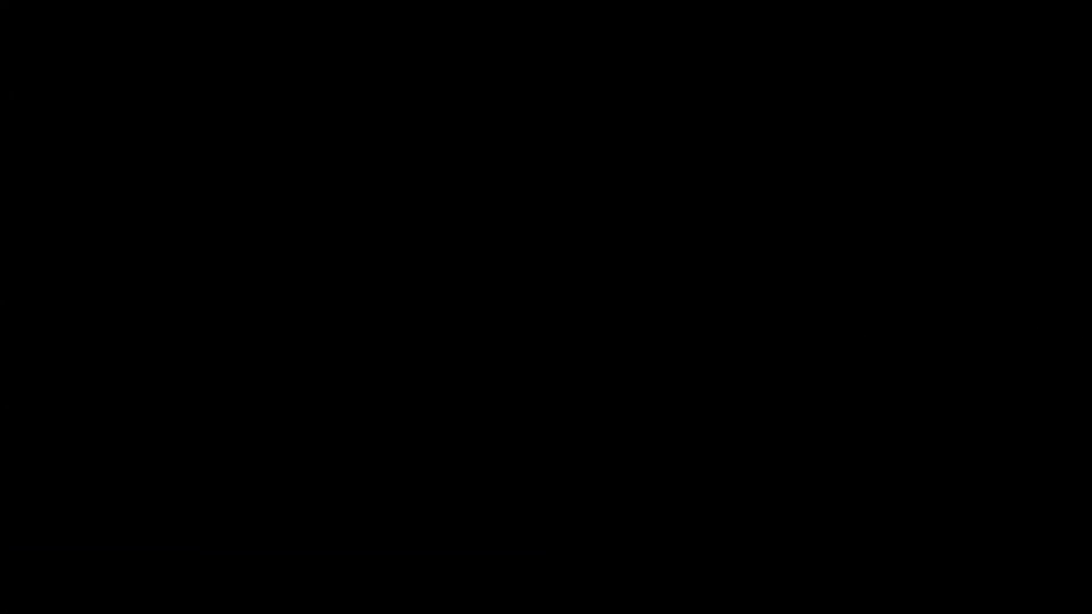